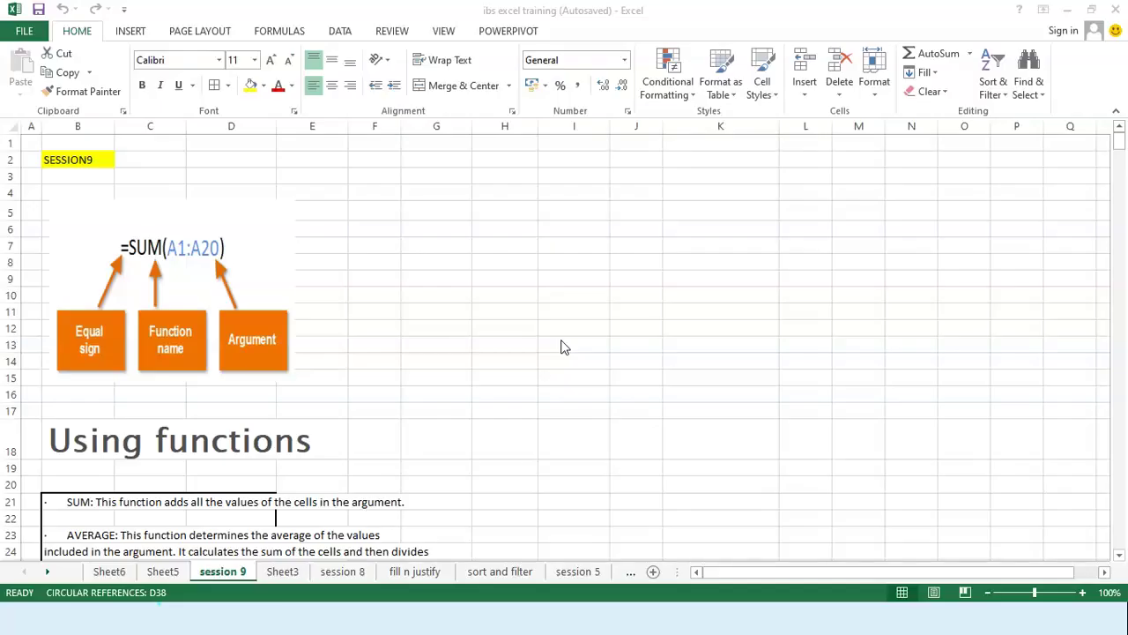
Scroll to the SUM section and point out the SUM description and the Sales and Running Total headers
{"action": "scroll", "coordinate": [560, 342], "scroll_direction": "down", "scroll_amount": 3}
{"action": "scroll", "coordinate": [560, 340], "scroll_direction": "down", "scroll_amount": 4}
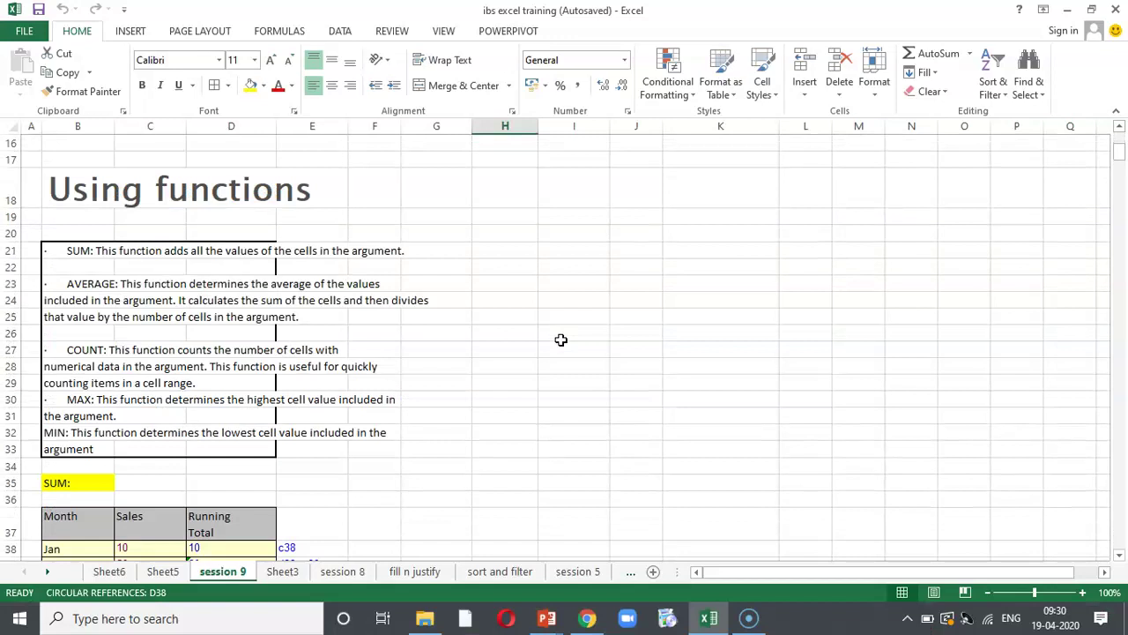
{"action": "scroll", "coordinate": [561, 340], "scroll_direction": "up", "scroll_amount": 1}
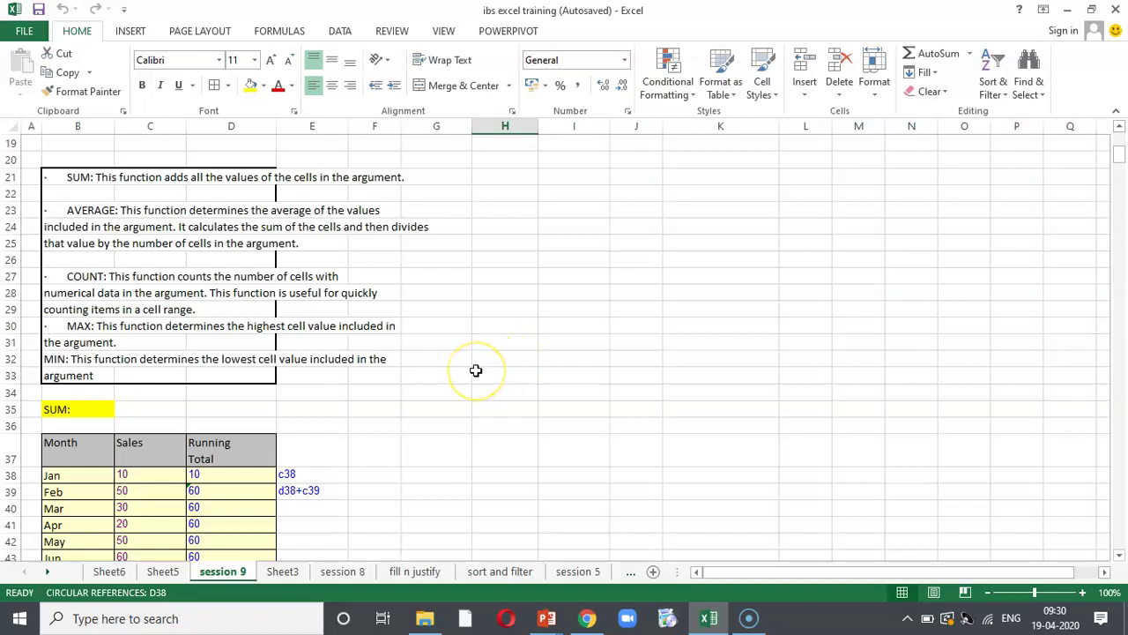
{"action": "left_click", "coordinate": [78, 182]}
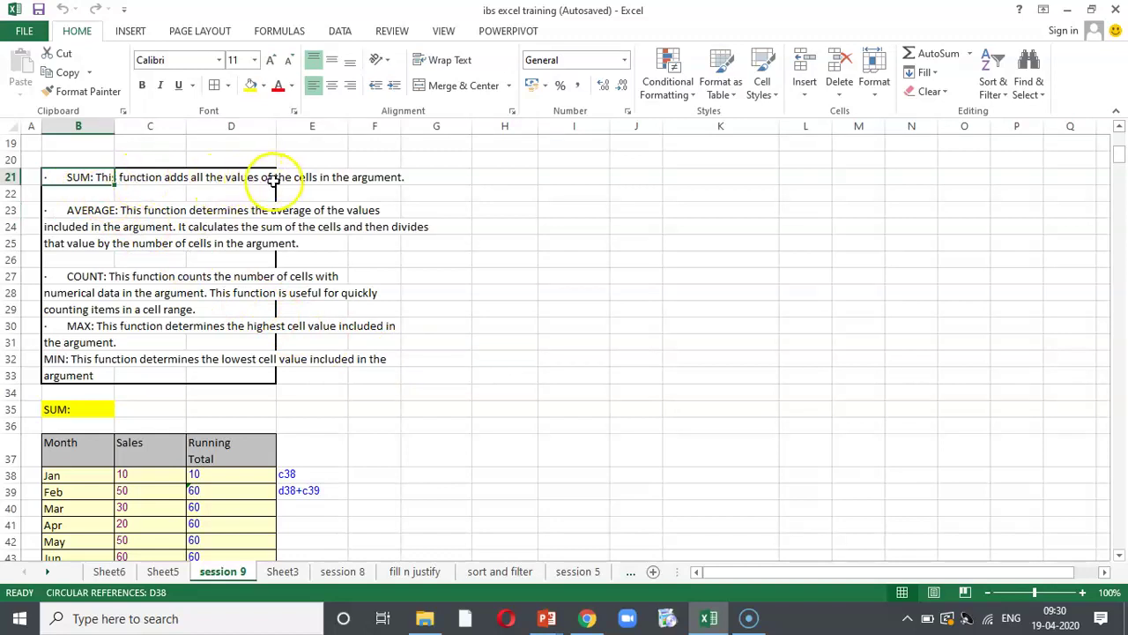
{"action": "scroll", "coordinate": [392, 306], "scroll_direction": "down", "scroll_amount": 3}
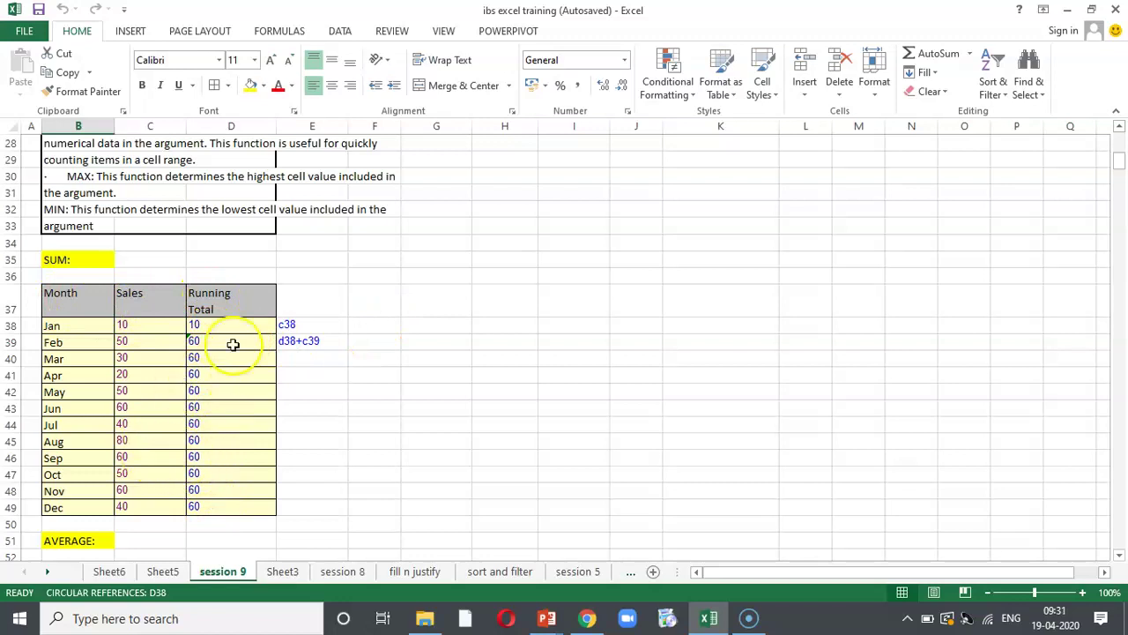
{"action": "left_click", "coordinate": [238, 303]}
{"action": "left_click", "coordinate": [164, 297]}
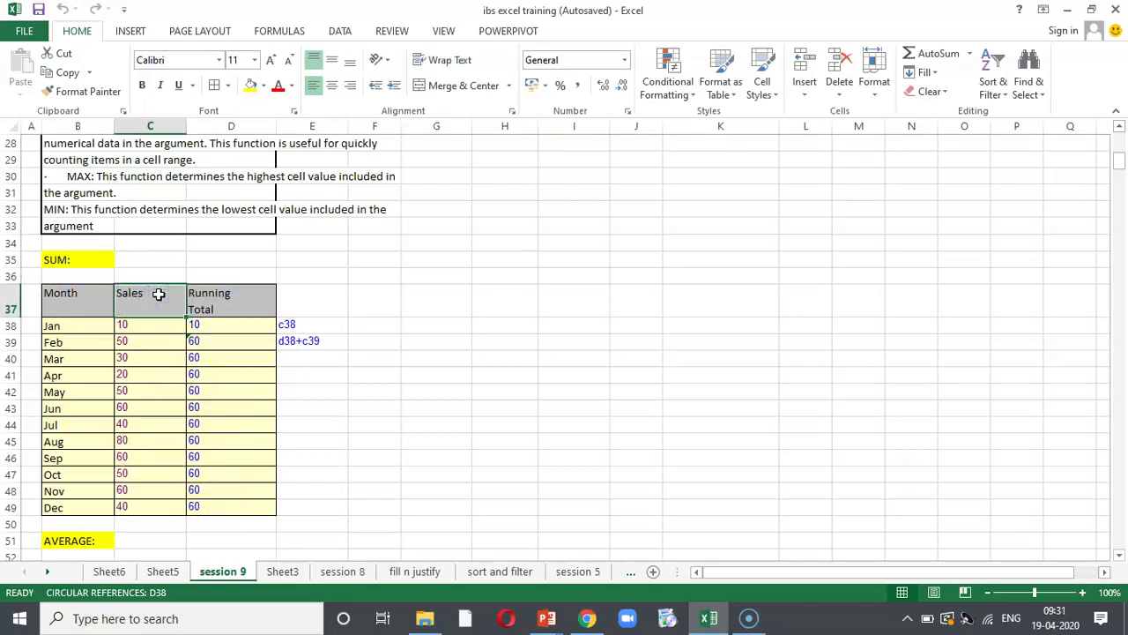
Enter =C38 in D38 as January's running total
{"action": "left_click", "coordinate": [214, 328]}
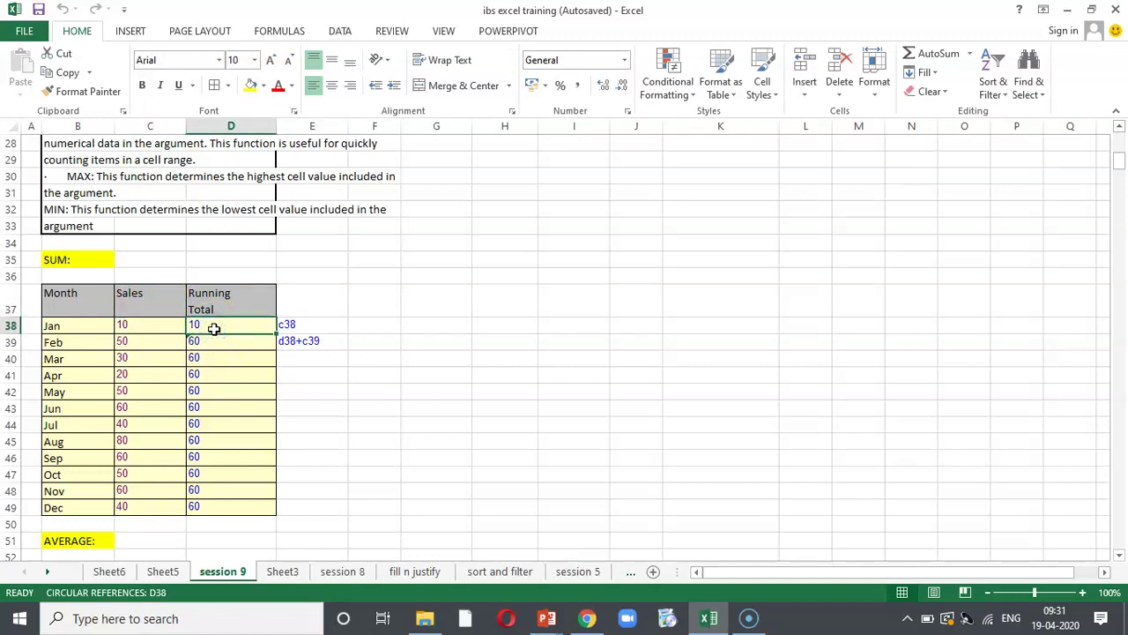
{"action": "type", "text": "="}
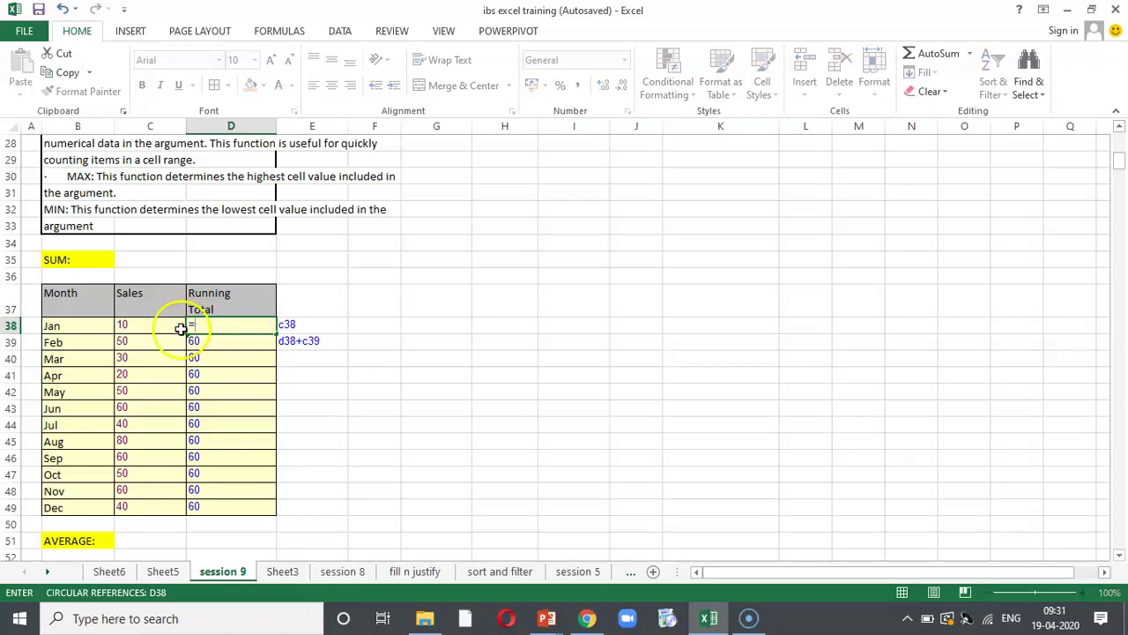
{"action": "left_click", "coordinate": [161, 326]}
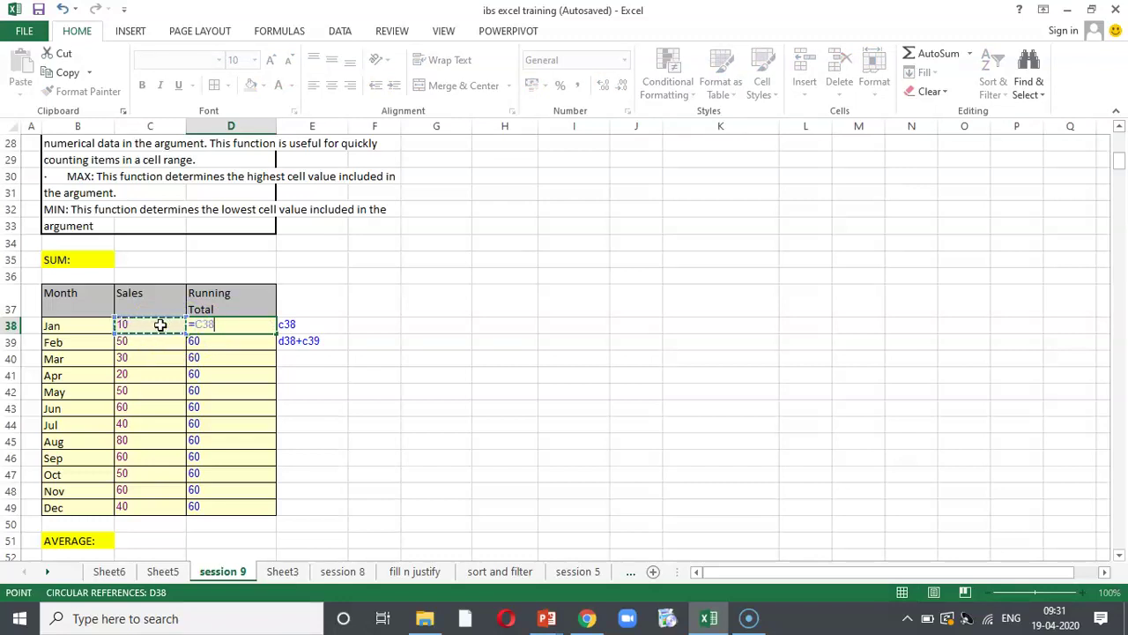
{"action": "key", "text": "Return"}
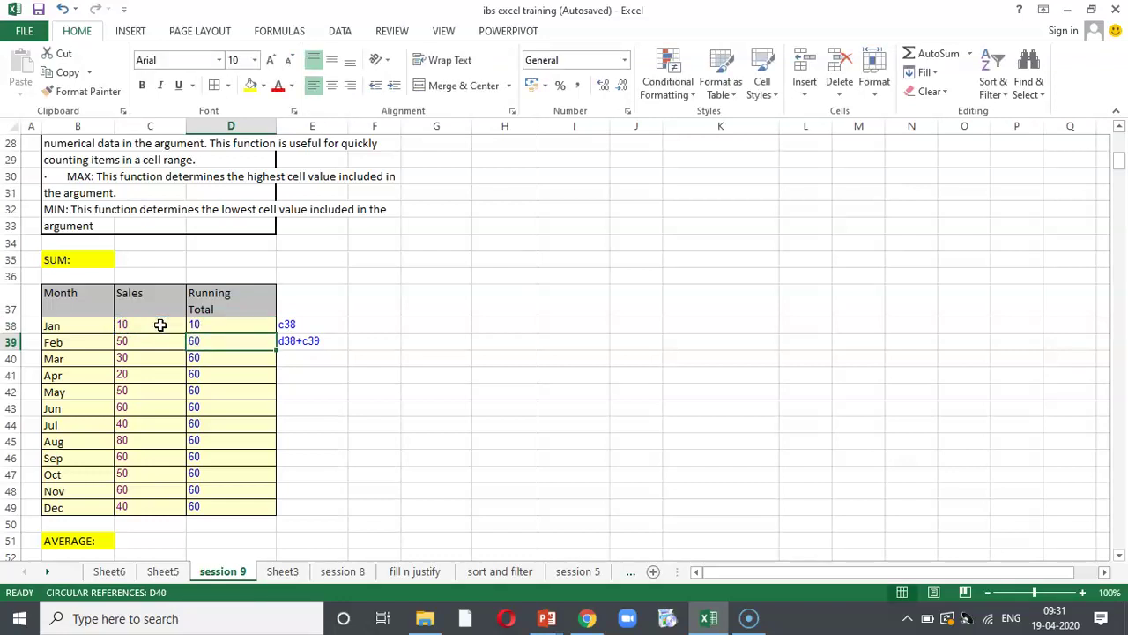
Enter =D38+C39 in D39 and fill it down to D49
{"action": "type", "text": "="}
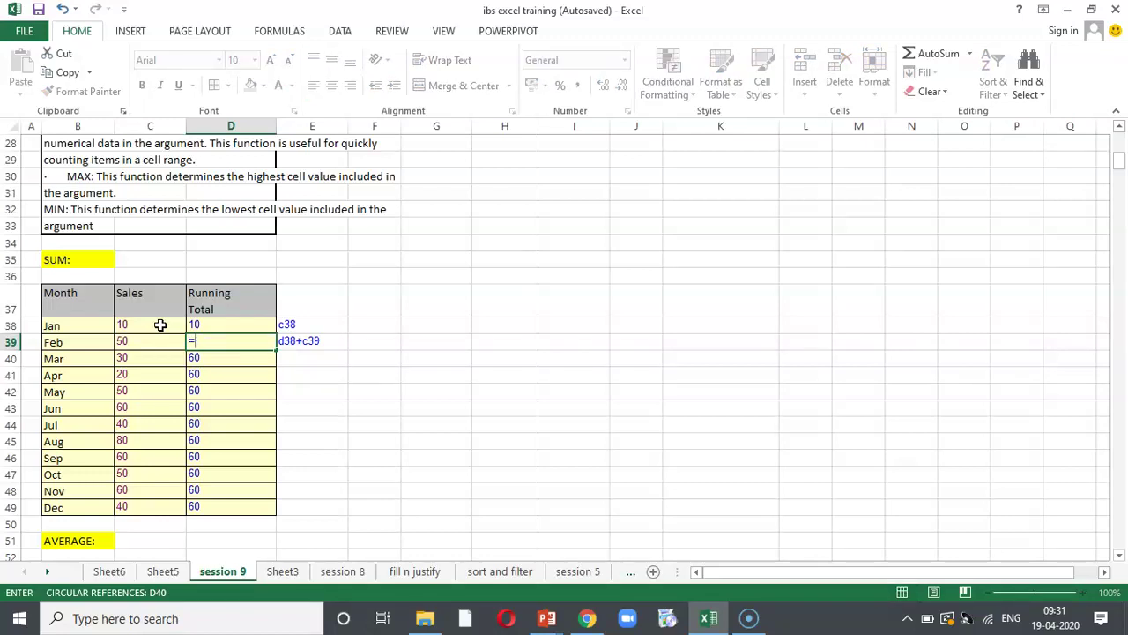
{"action": "left_click", "coordinate": [195, 325]}
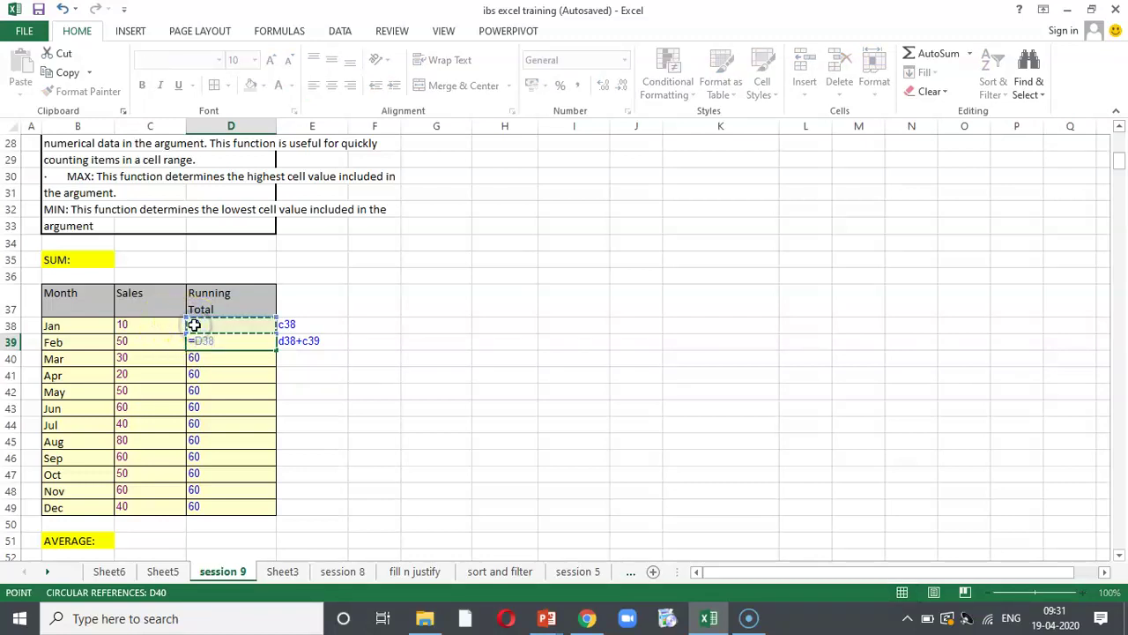
{"action": "type", "text": "+"}
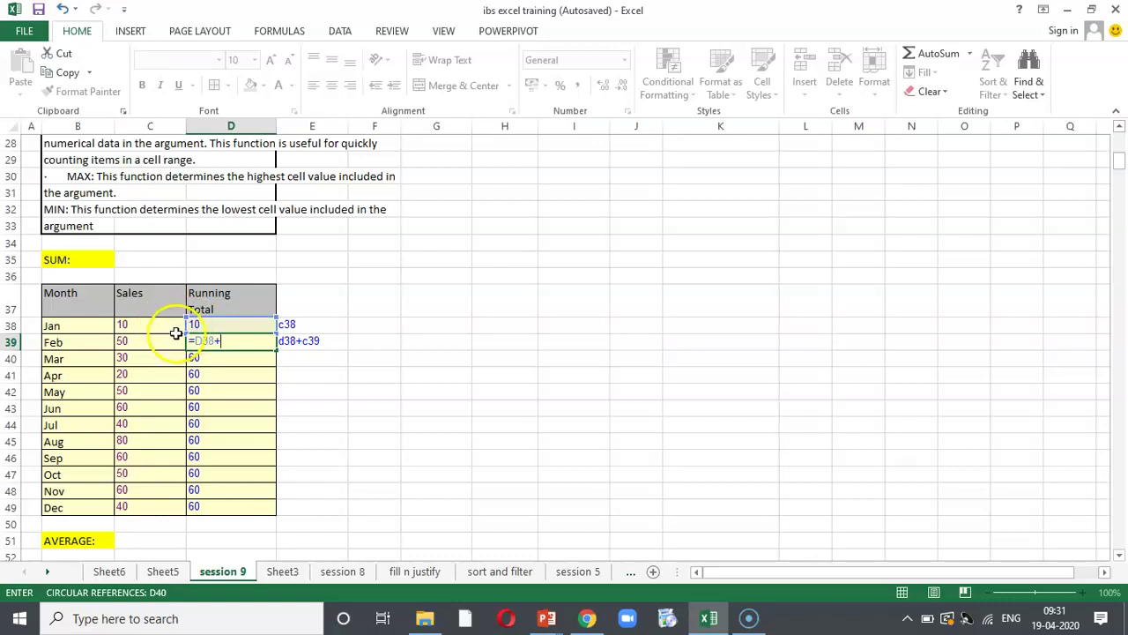
{"action": "left_click", "coordinate": [156, 342]}
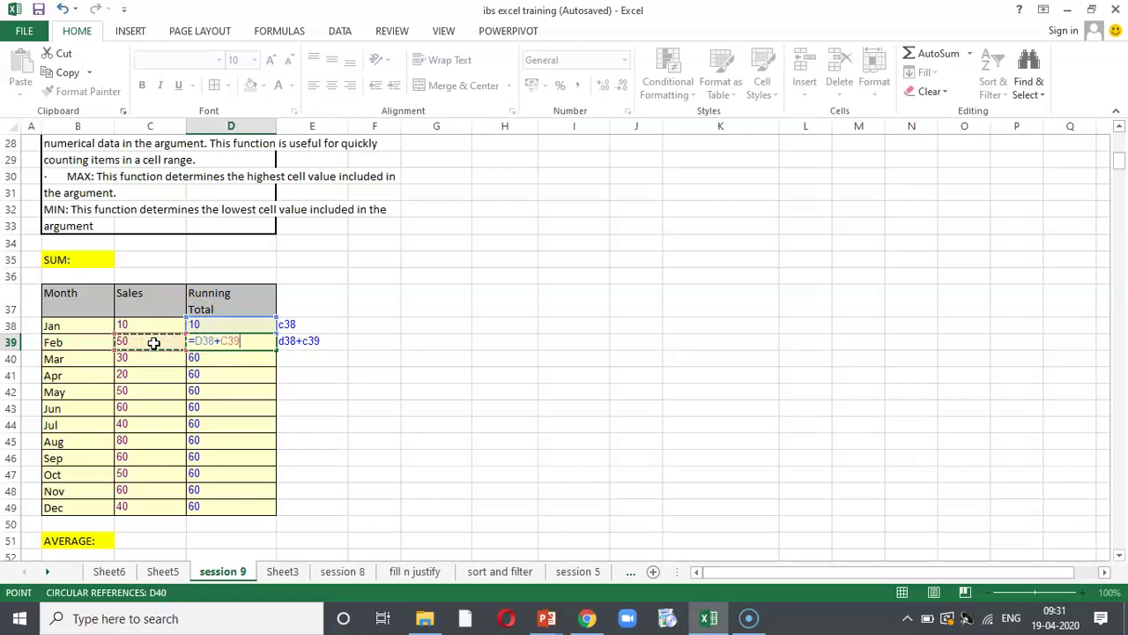
{"action": "key", "text": "Return"}
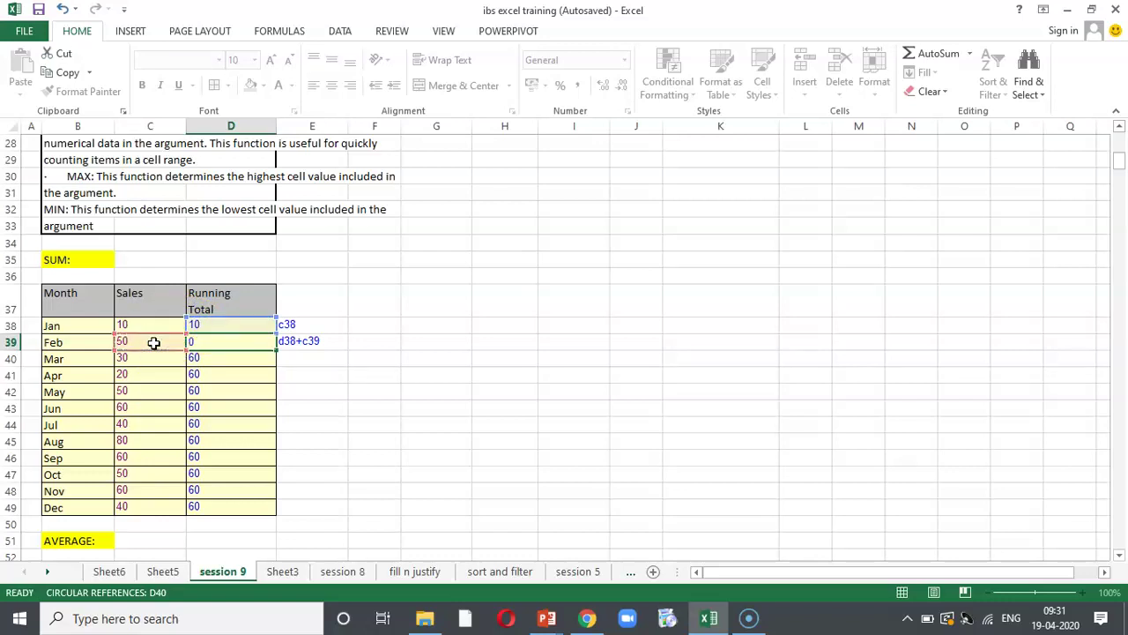
{"action": "left_click", "coordinate": [196, 343]}
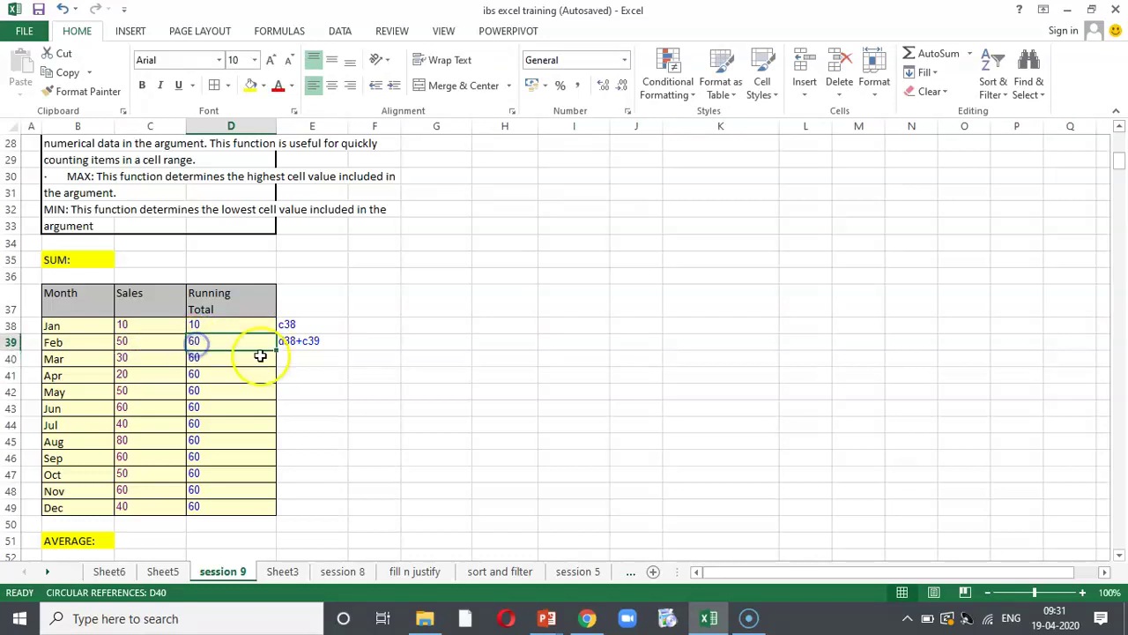
{"action": "left_click_drag", "start_coordinate": [277, 351], "coordinate": [236, 515]}
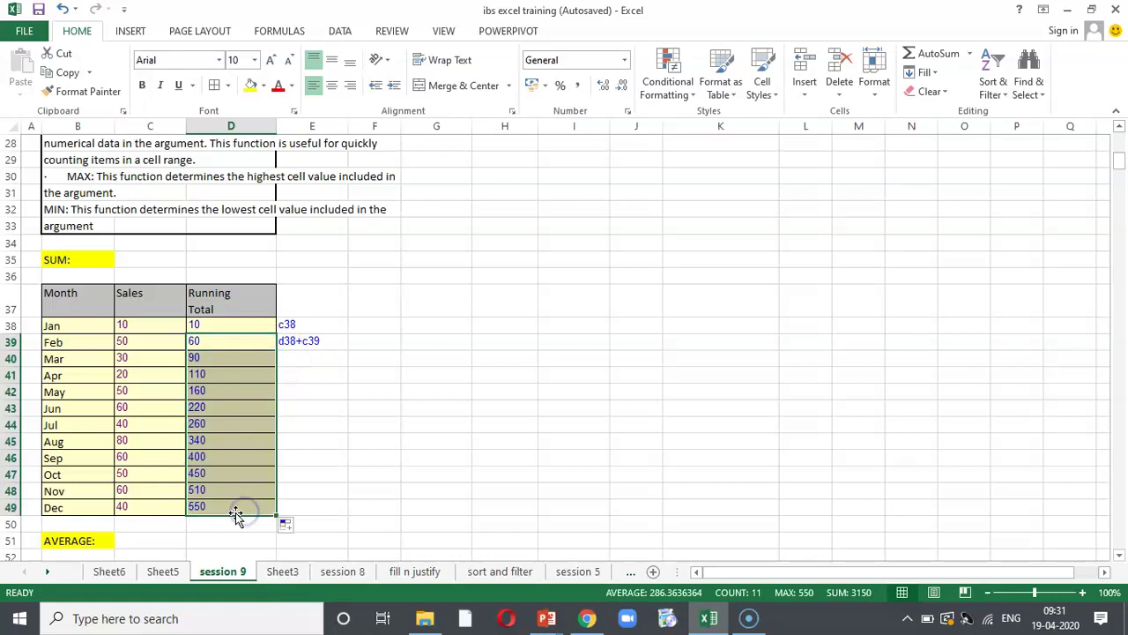
{"action": "left_click", "coordinate": [328, 473]}
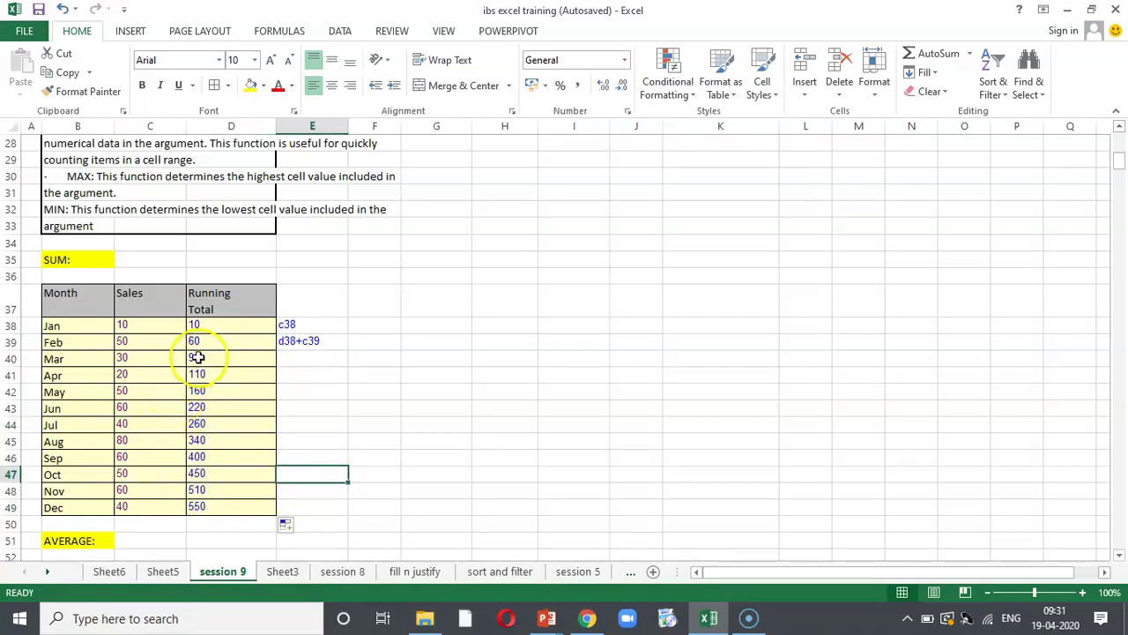
{"action": "left_click", "coordinate": [319, 325]}
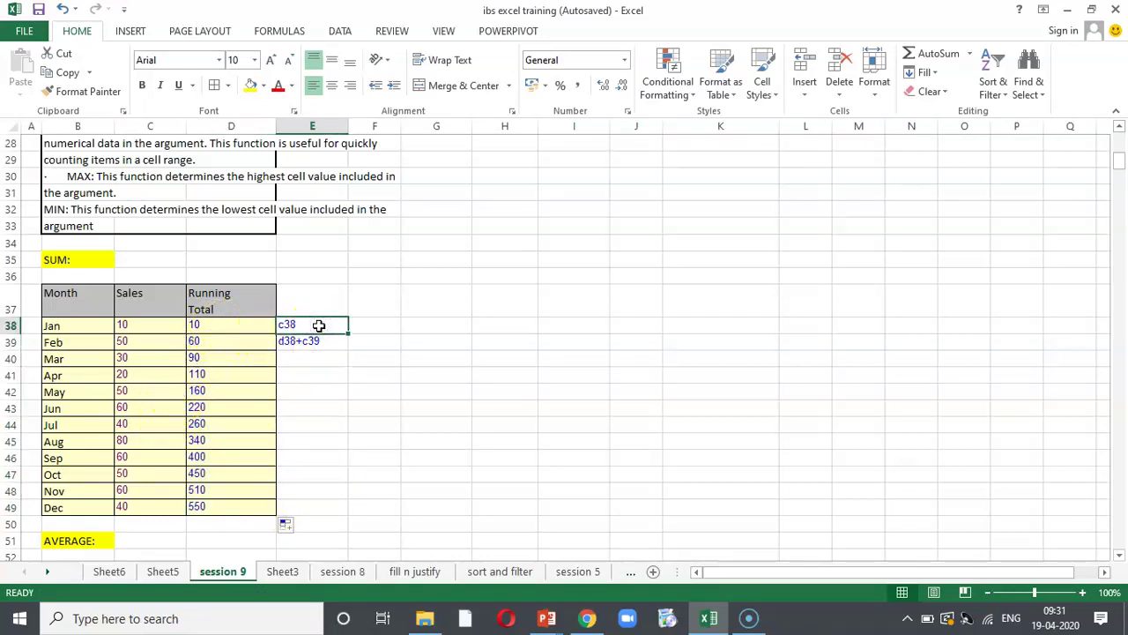
{"action": "left_click", "coordinate": [316, 341]}
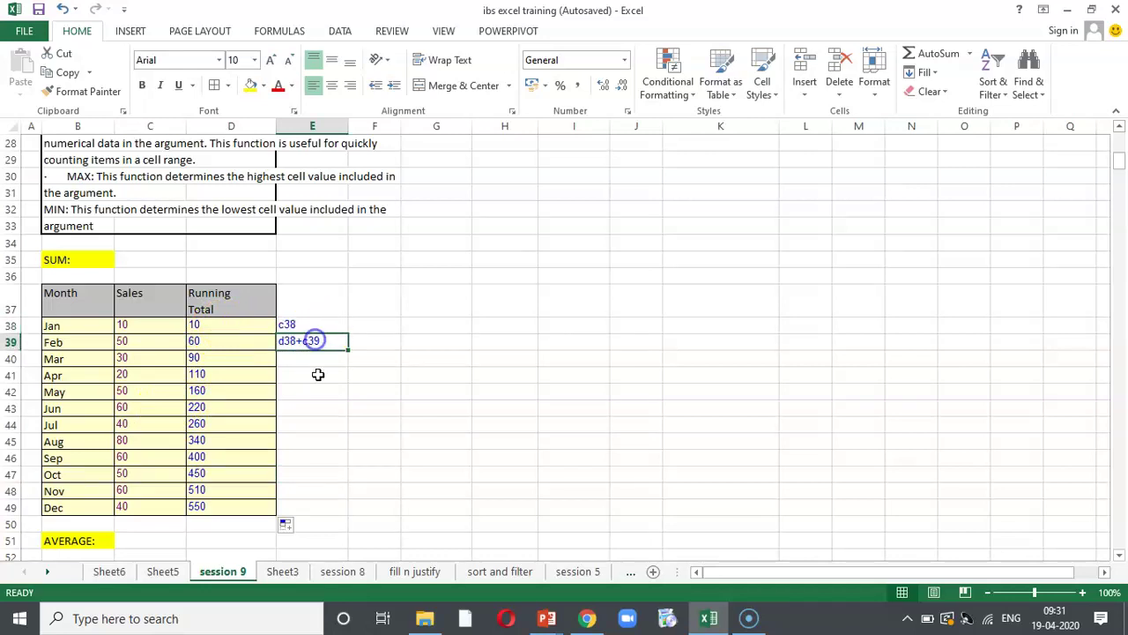
{"action": "left_click", "coordinate": [234, 344]}
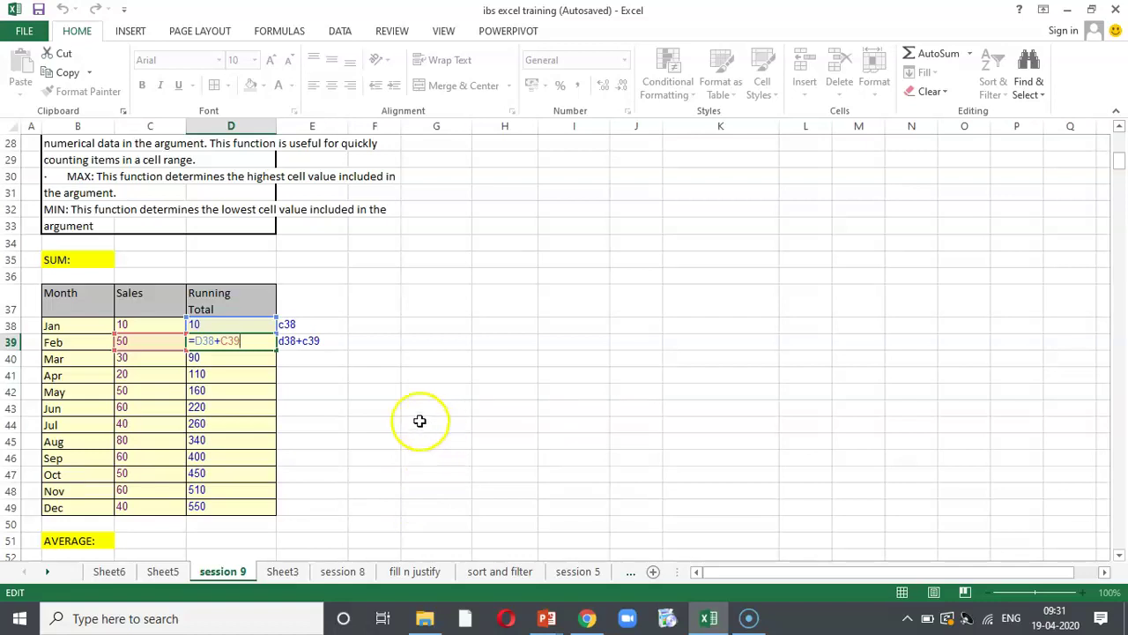
{"action": "left_click", "coordinate": [354, 389]}
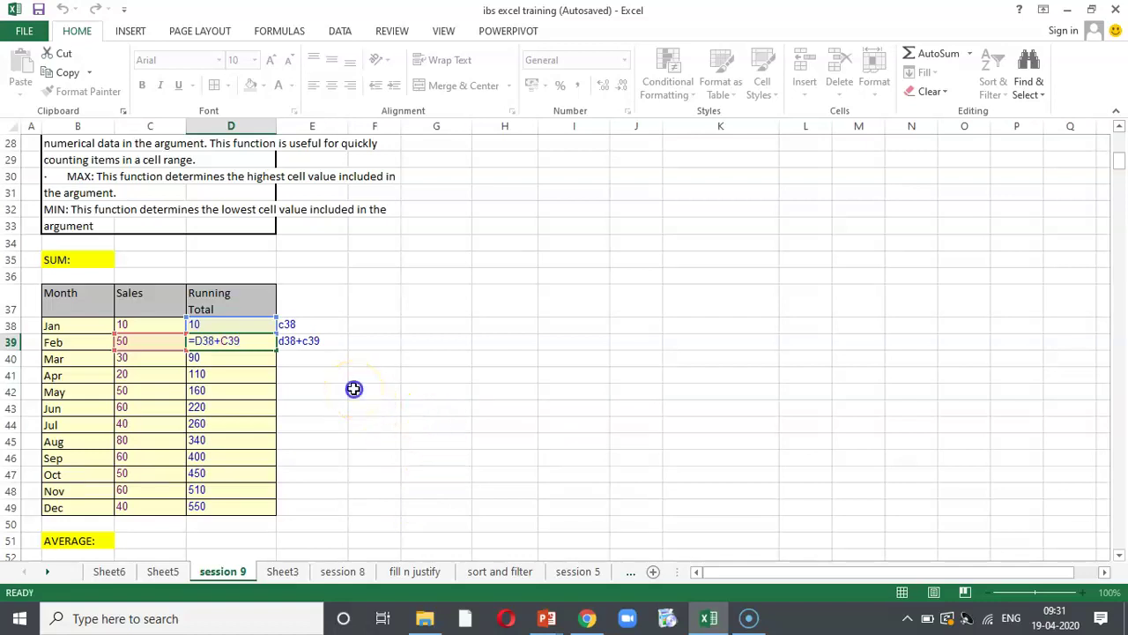
{"action": "left_click", "coordinate": [229, 349]}
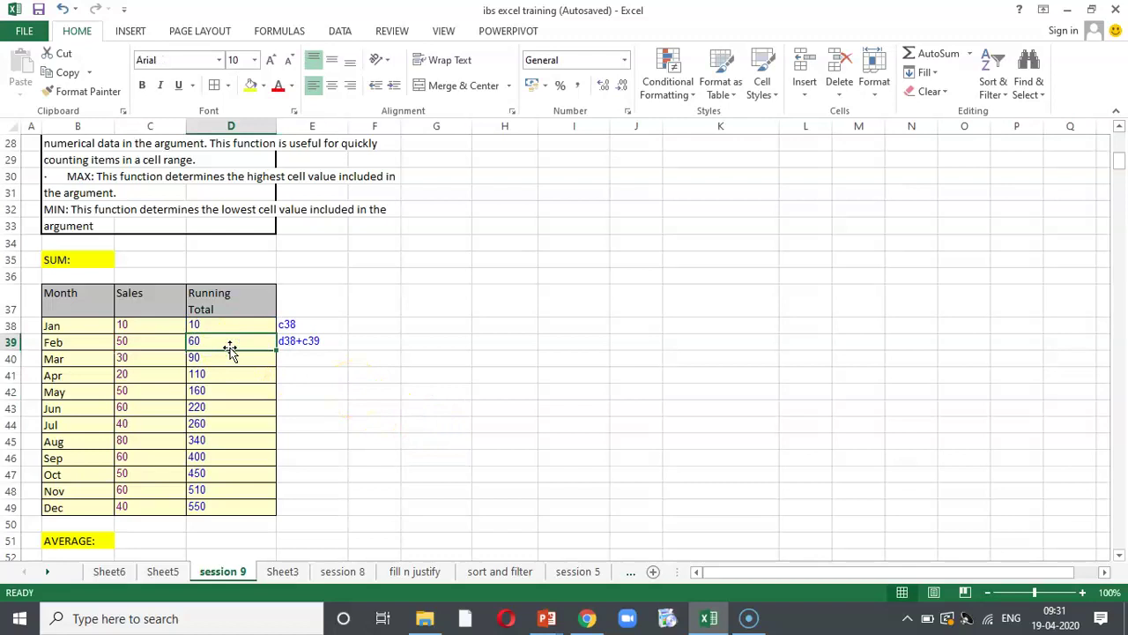
{"action": "double_click", "coordinate": [230, 349]}
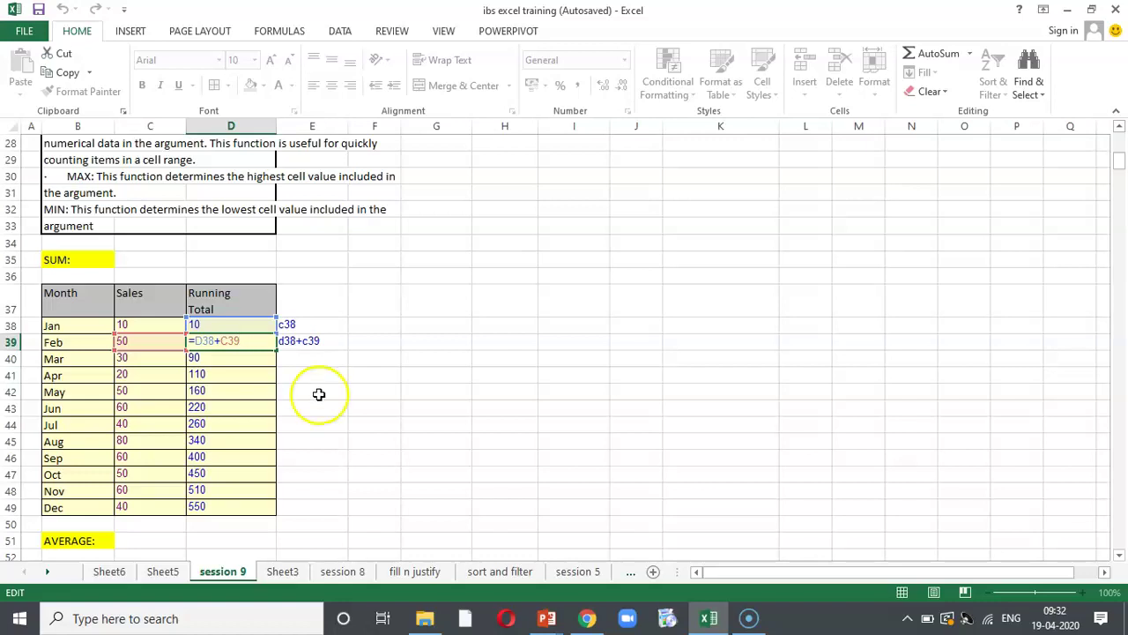
Select the week's temperatures and commit =AVERAGE(C54:I54) in J54
{"action": "scroll", "coordinate": [267, 436], "scroll_direction": "down", "scroll_amount": 3}
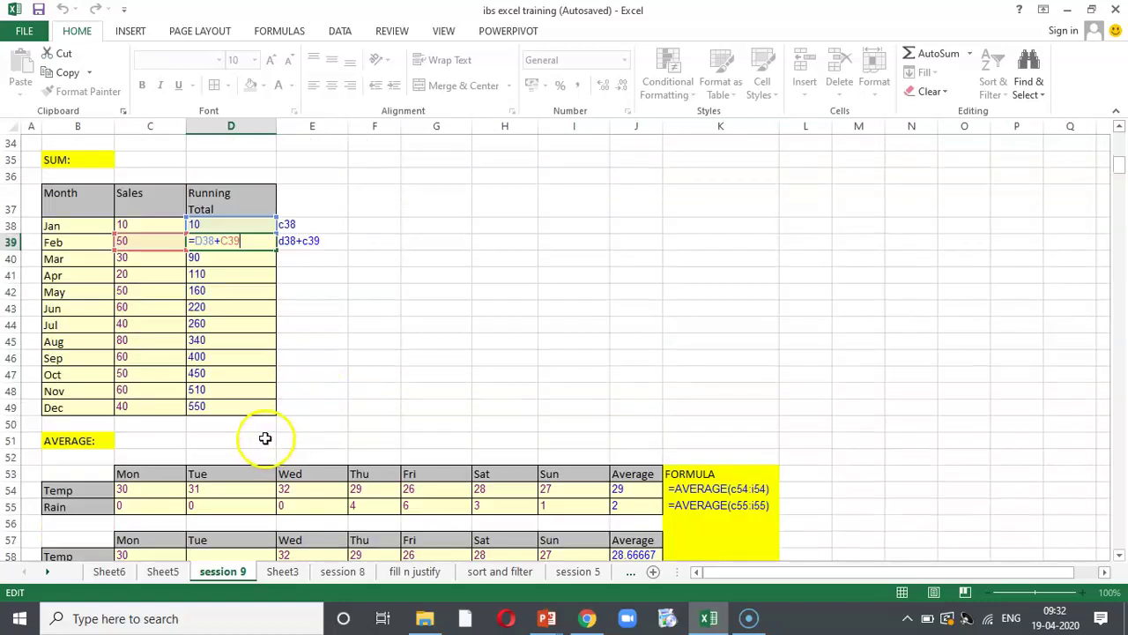
{"action": "scroll", "coordinate": [265, 437], "scroll_direction": "down", "scroll_amount": 3}
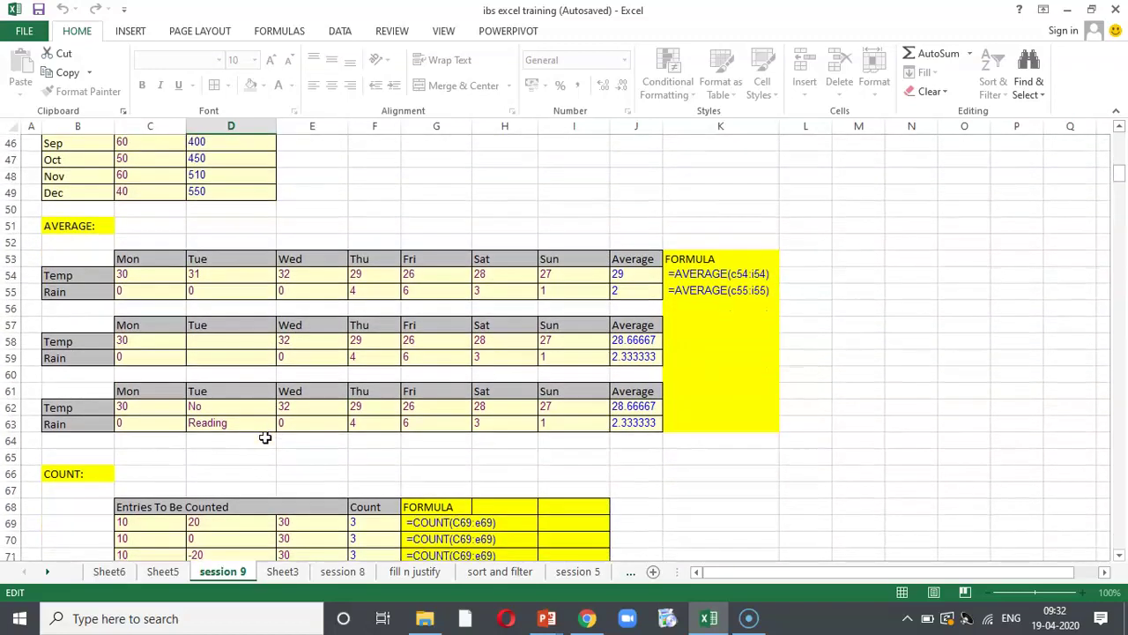
{"action": "left_click", "coordinate": [80, 227]}
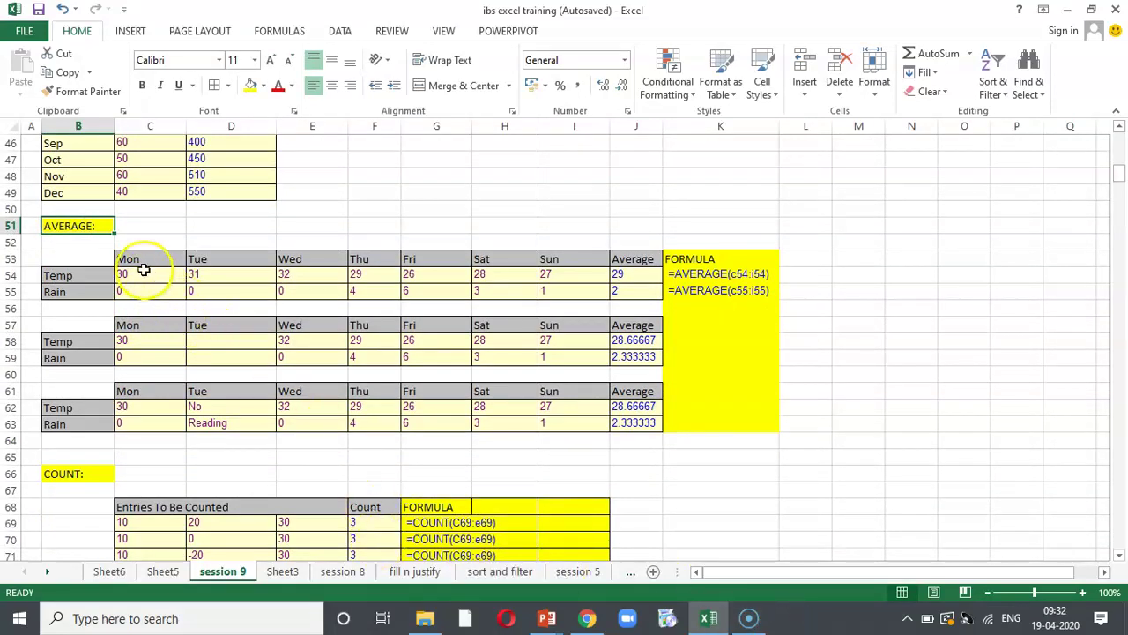
{"action": "left_click_drag", "start_coordinate": [144, 271], "coordinate": [562, 274]}
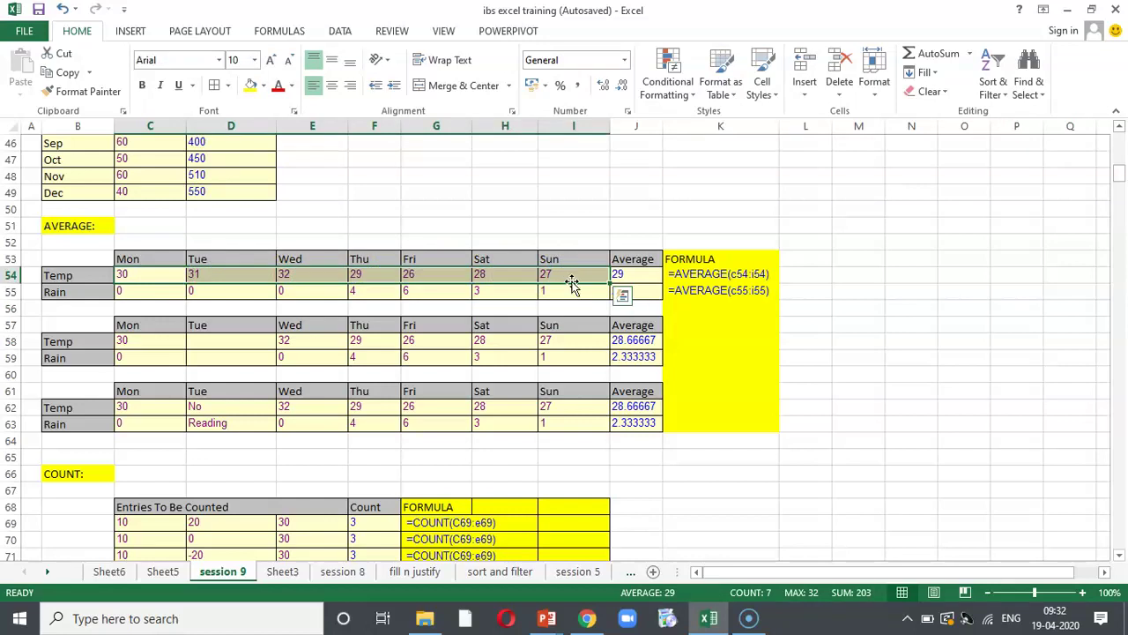
{"action": "left_click", "coordinate": [632, 279]}
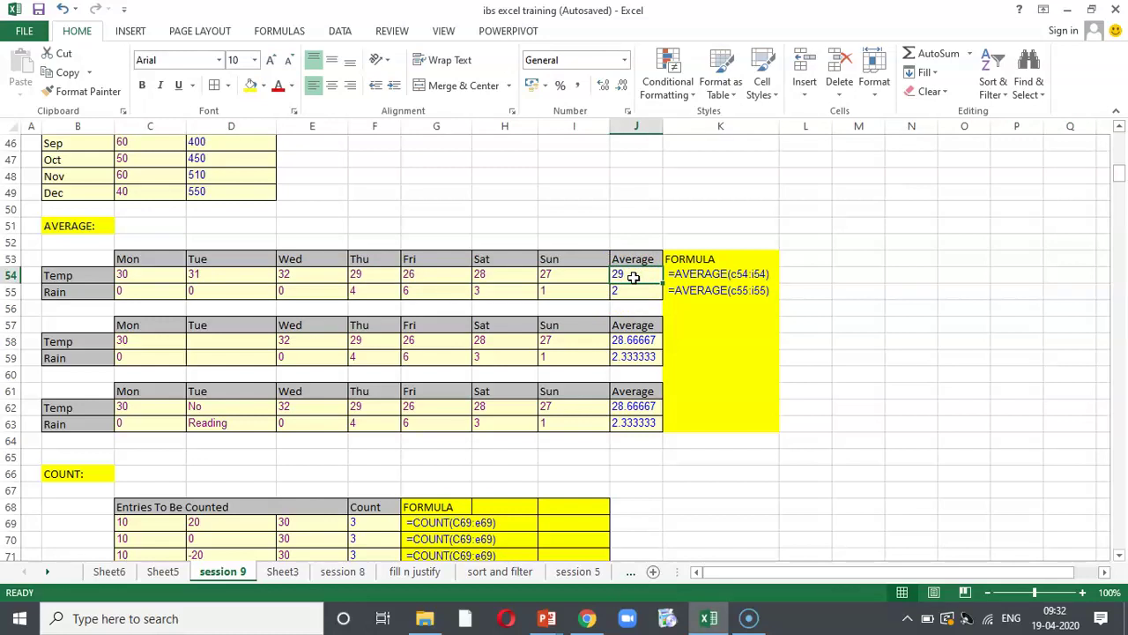
{"action": "double_click", "coordinate": [632, 277]}
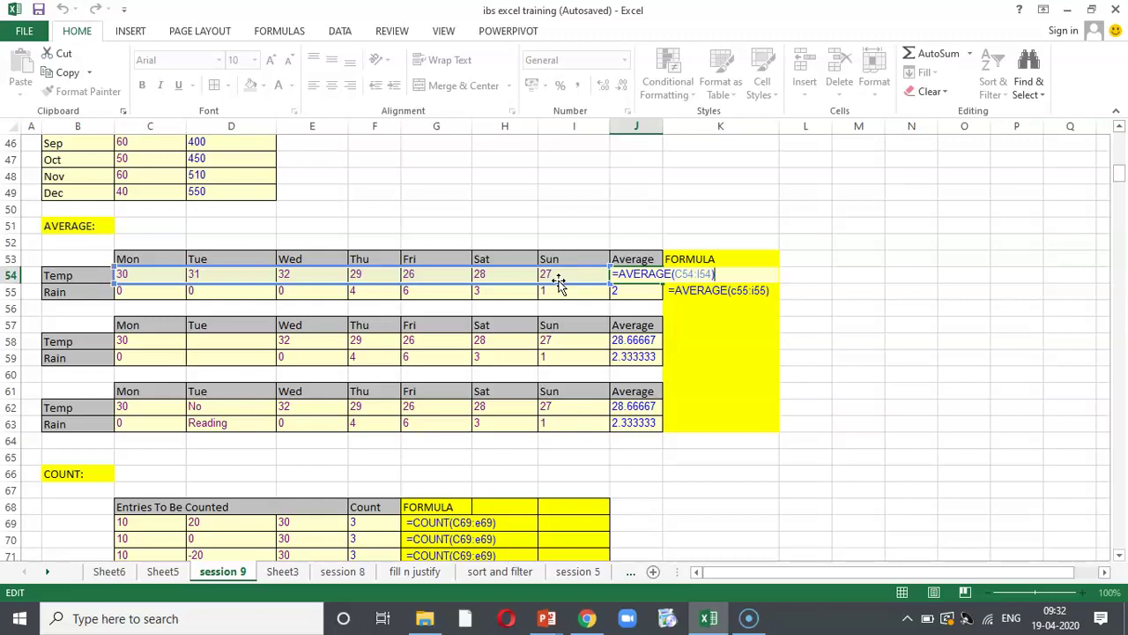
{"action": "key", "text": "Return"}
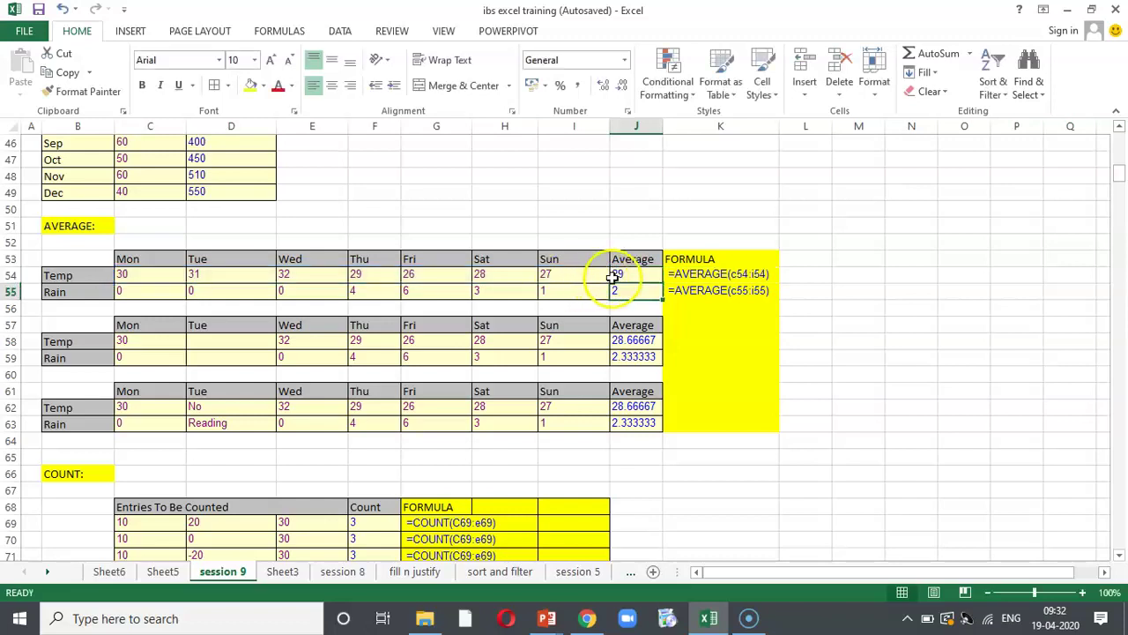
Review the averages: 29 for Temp in J54 and 2 for Rain in J55
{"action": "left_click", "coordinate": [618, 276]}
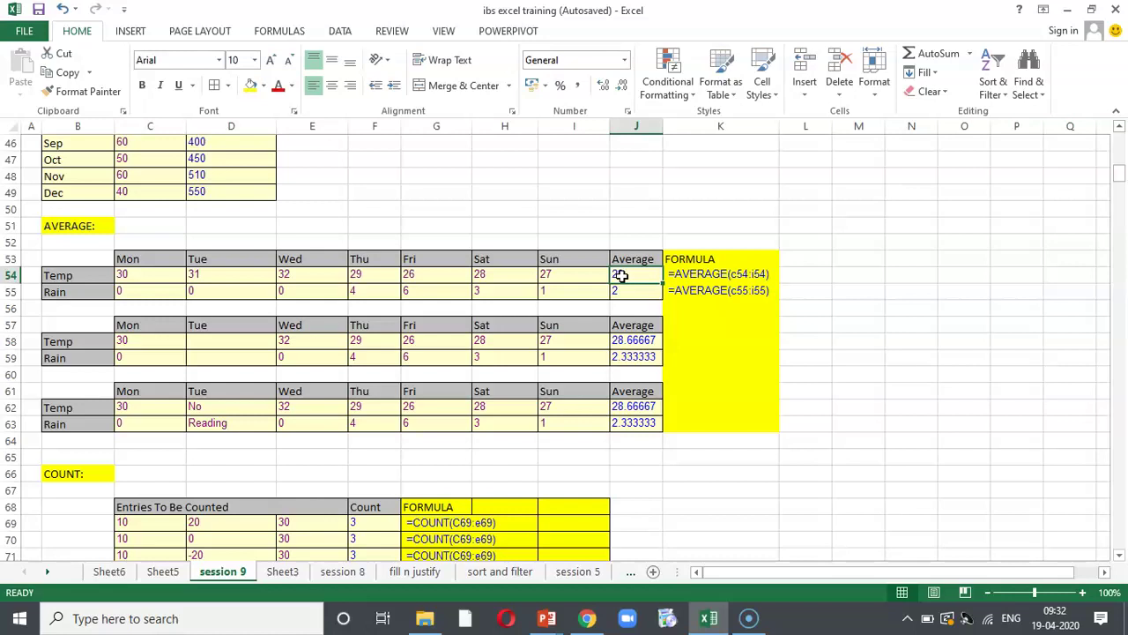
{"action": "left_click", "coordinate": [635, 289]}
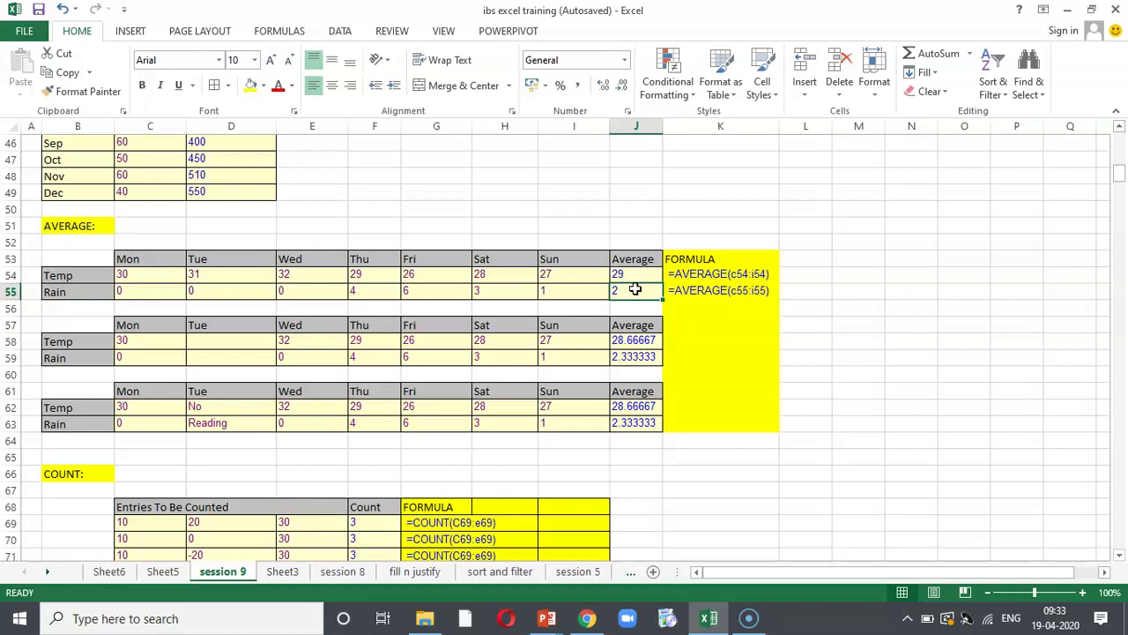
{"action": "left_click", "coordinate": [633, 275]}
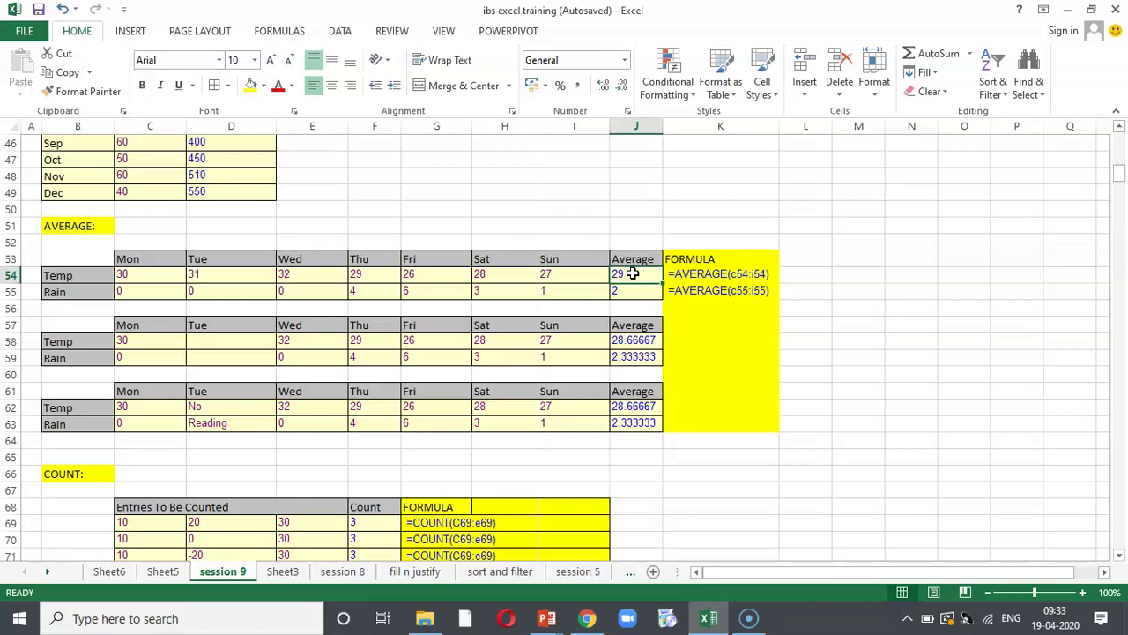
{"action": "left_click", "coordinate": [633, 290]}
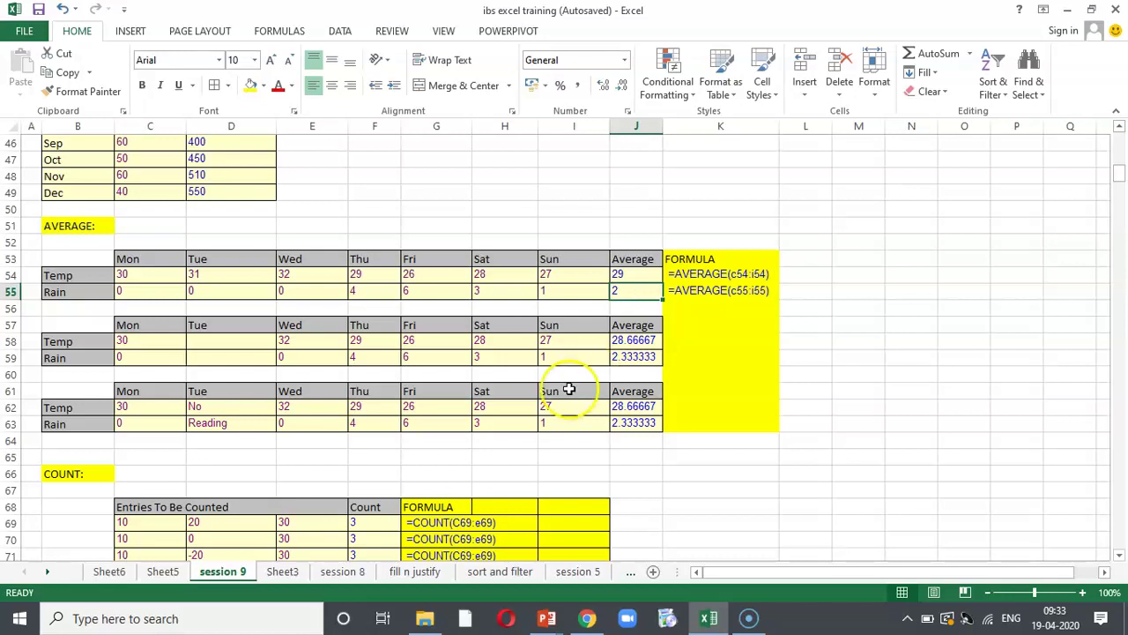
Inspect the COUNT formula in F69 and its row 69 entries C69 to E69
{"action": "scroll", "coordinate": [564, 386], "scroll_direction": "down", "scroll_amount": 3}
{"action": "scroll", "coordinate": [558, 385], "scroll_direction": "down", "scroll_amount": 1}
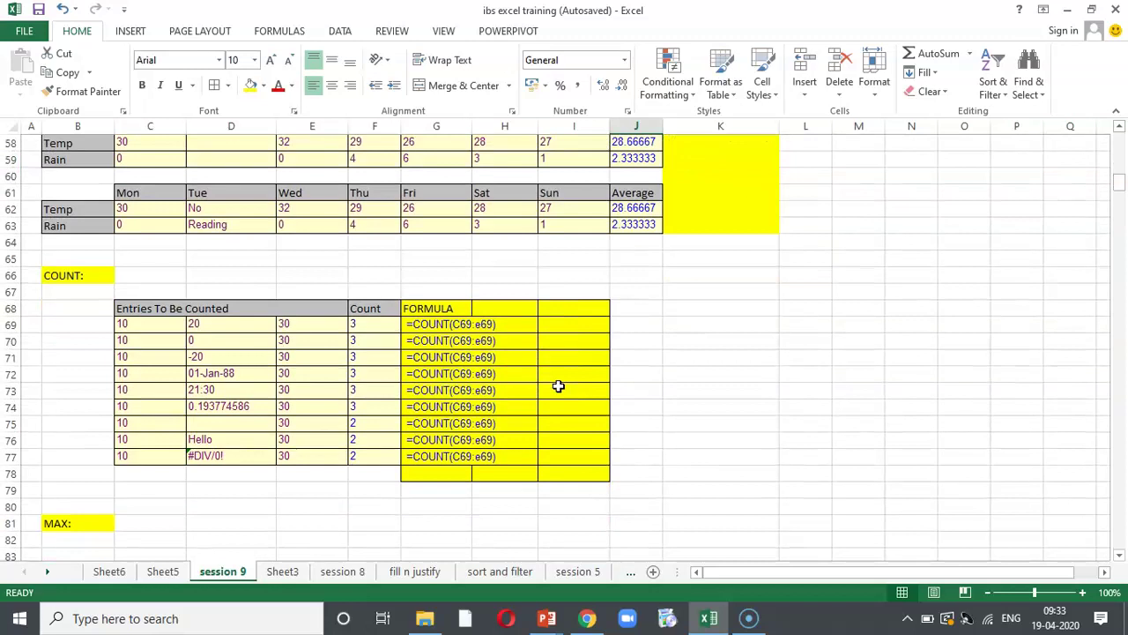
{"action": "left_click", "coordinate": [374, 326]}
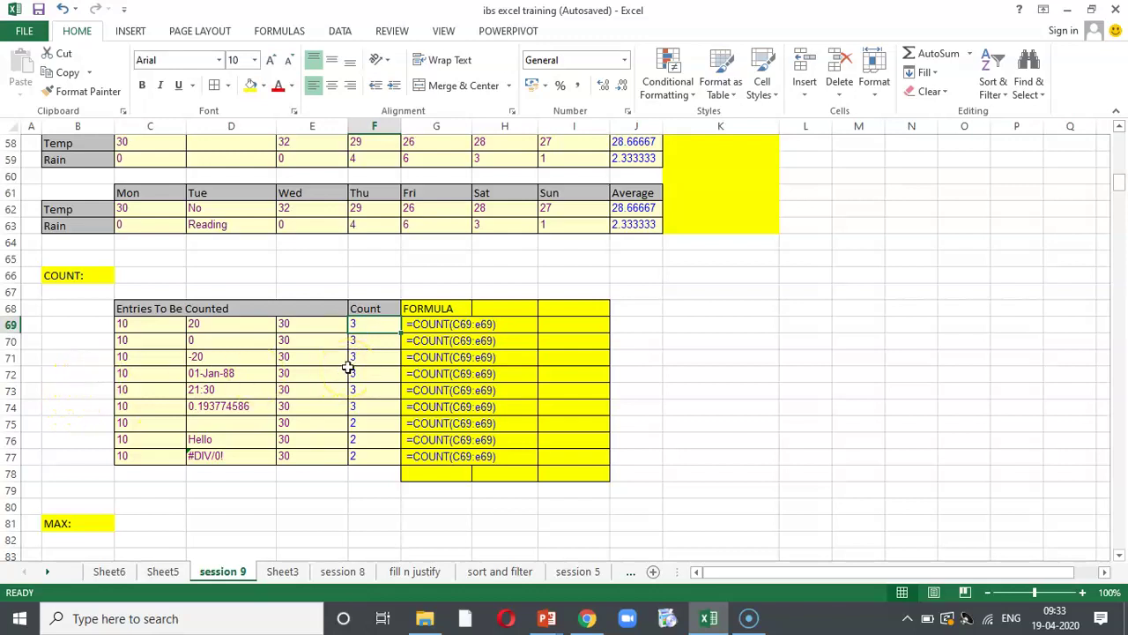
{"action": "key", "text": "F2"}
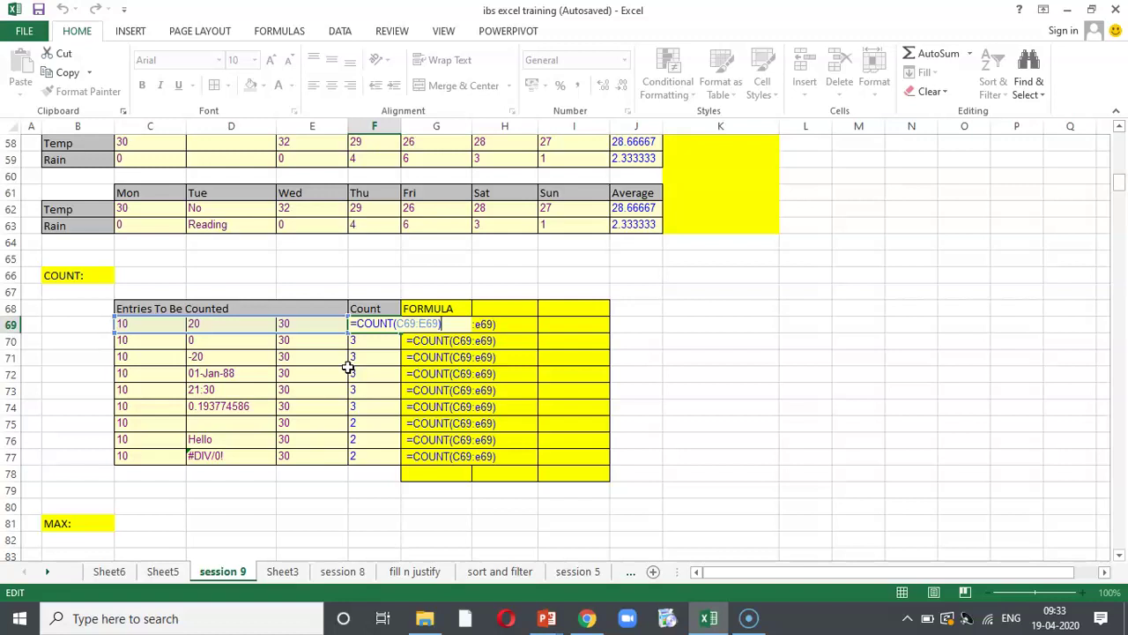
{"action": "key", "text": "Return"}
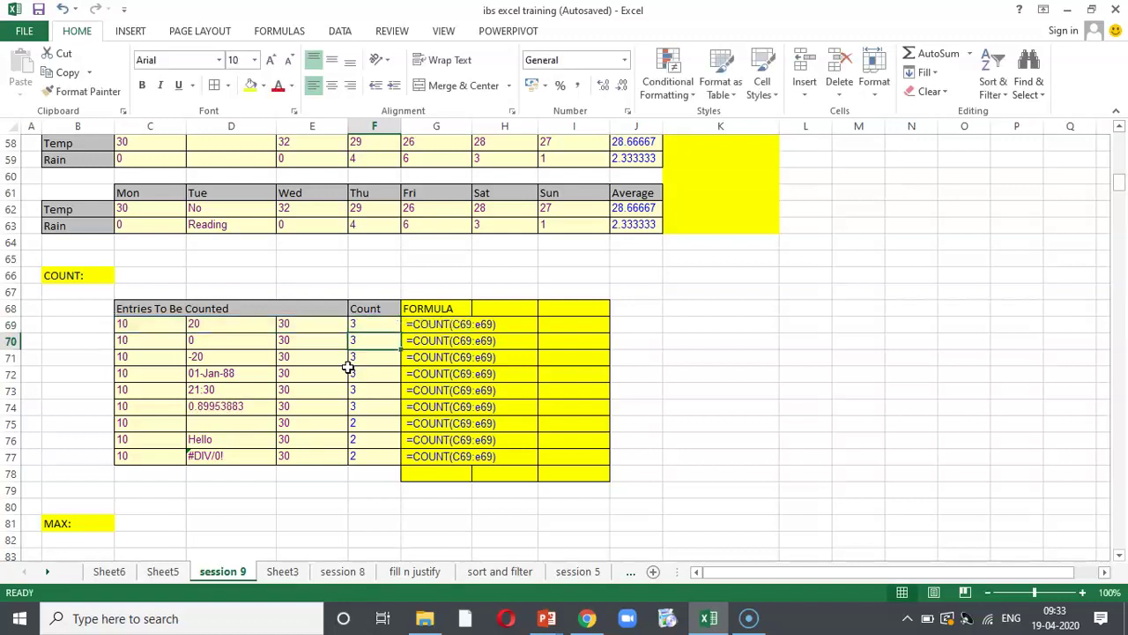
{"action": "left_click", "coordinate": [144, 325]}
{"action": "left_click", "coordinate": [196, 325]}
{"action": "left_click", "coordinate": [311, 326]}
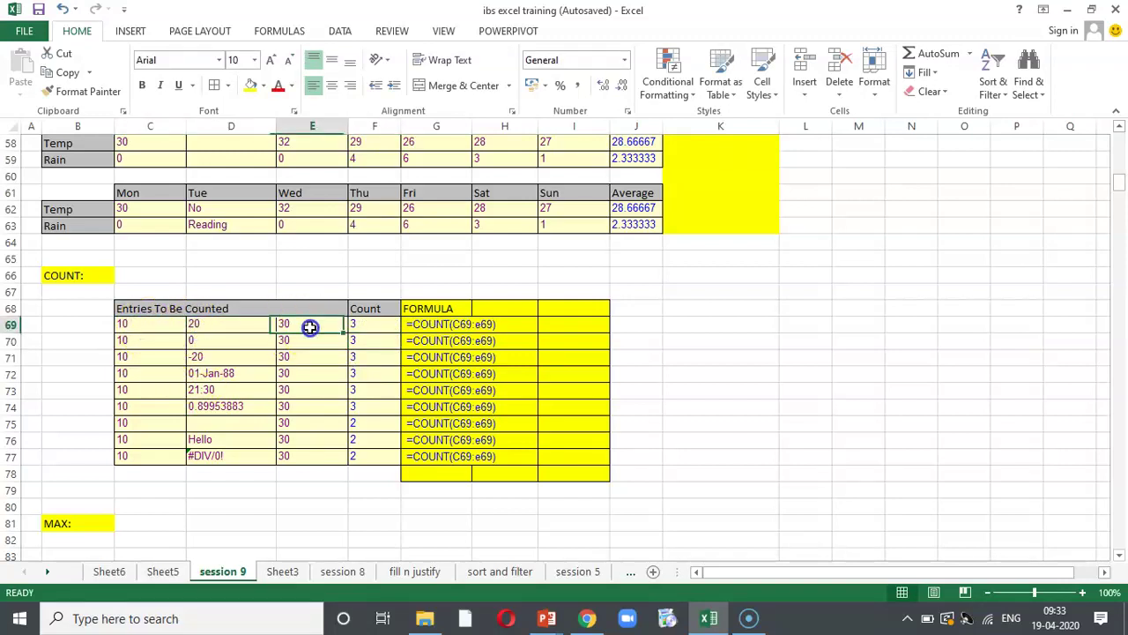
Enter 2 in the blank D75 and check the recalculated count in F75
{"action": "left_click", "coordinate": [141, 425]}
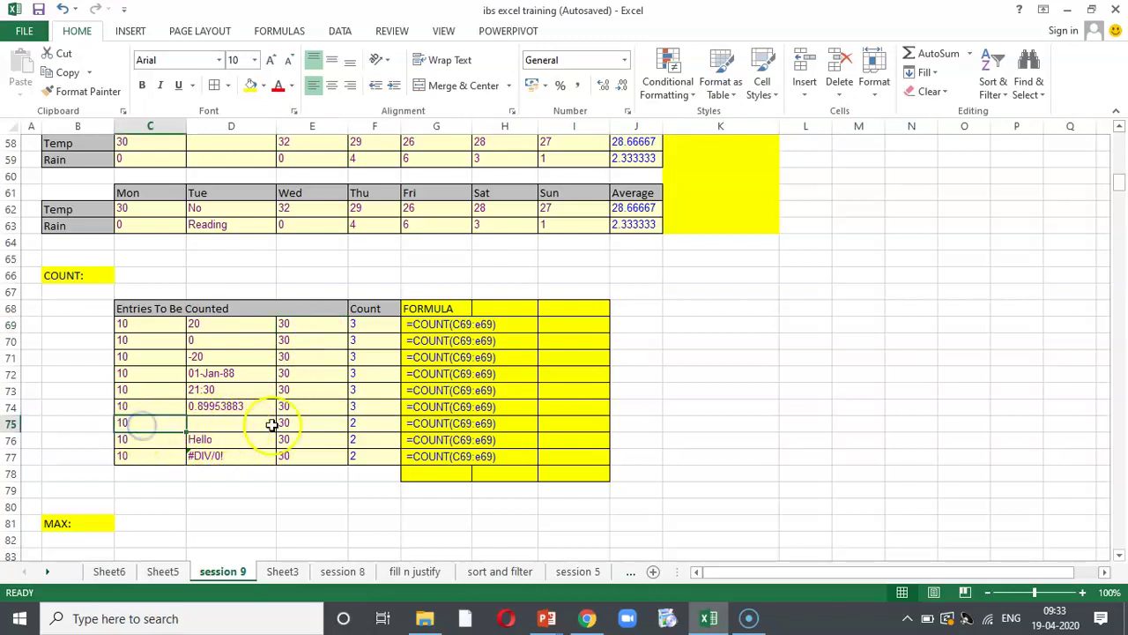
{"action": "left_click", "coordinate": [319, 426]}
{"action": "left_click", "coordinate": [352, 424]}
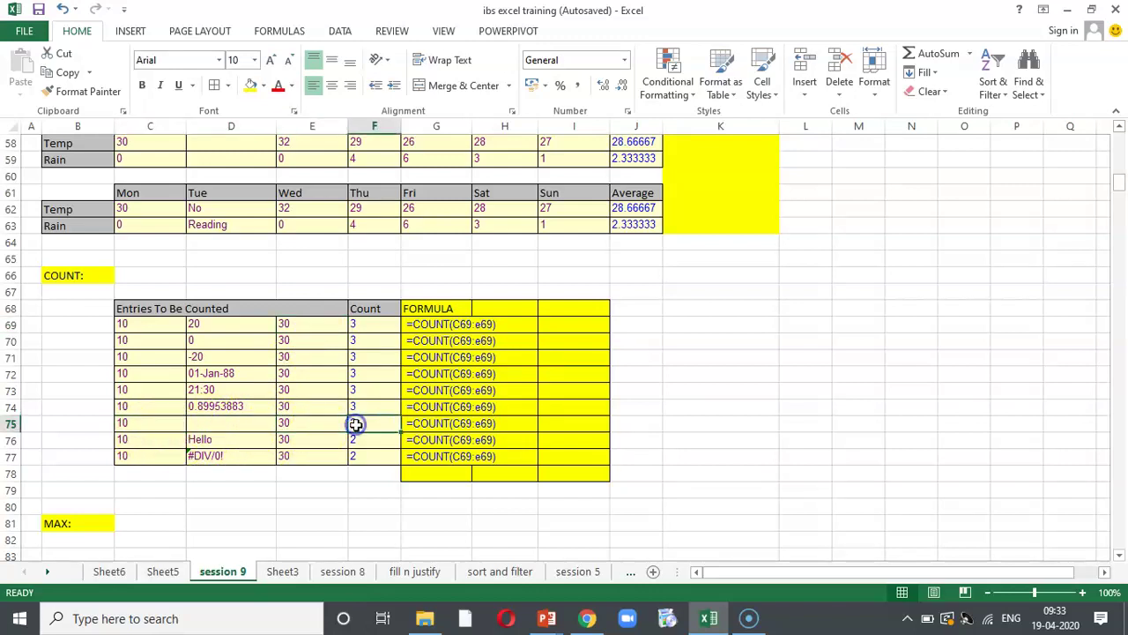
{"action": "left_click", "coordinate": [226, 423]}
{"action": "type", "text": "2"}
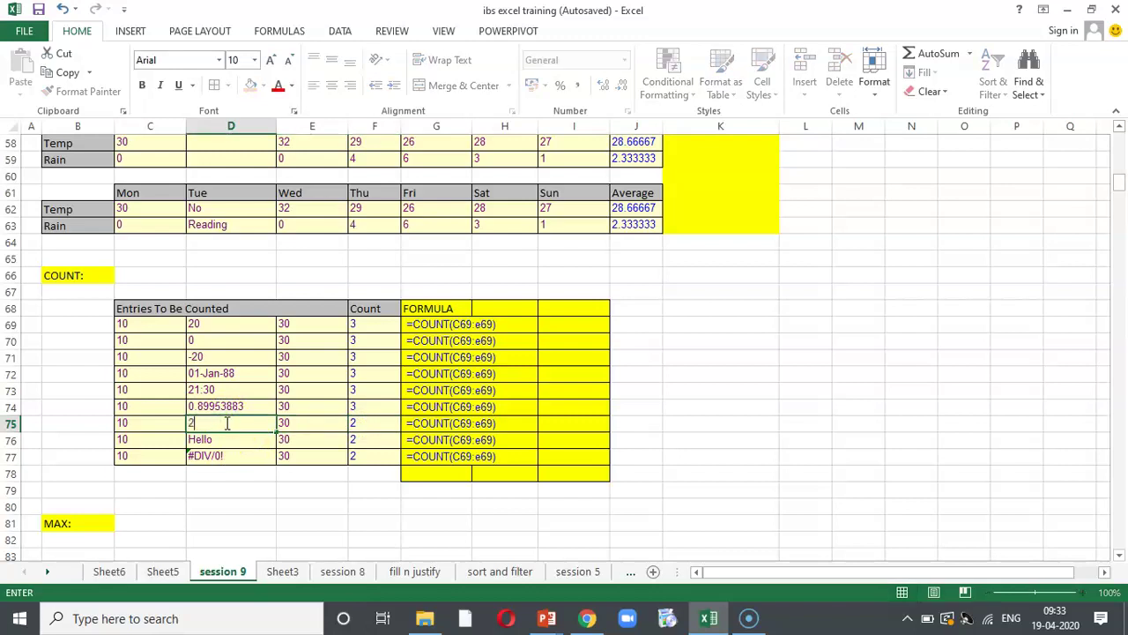
{"action": "key", "text": "Return"}
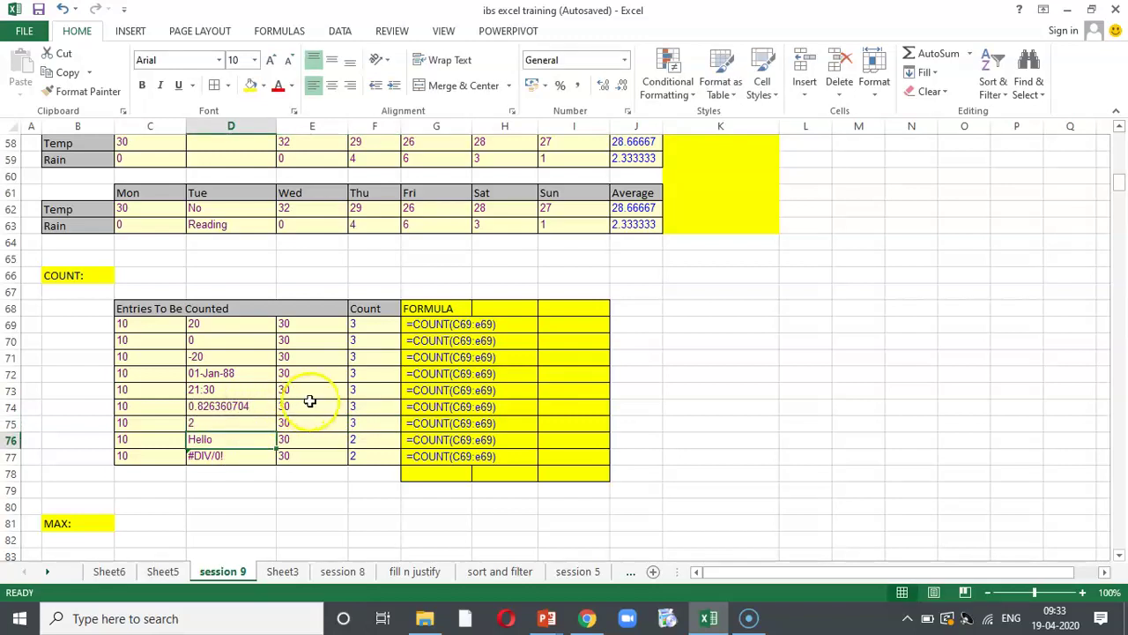
{"action": "left_click", "coordinate": [353, 424]}
Clear C75:E75 so row 75's count drops to 0
{"action": "left_click_drag", "start_coordinate": [186, 428], "coordinate": [282, 423]}
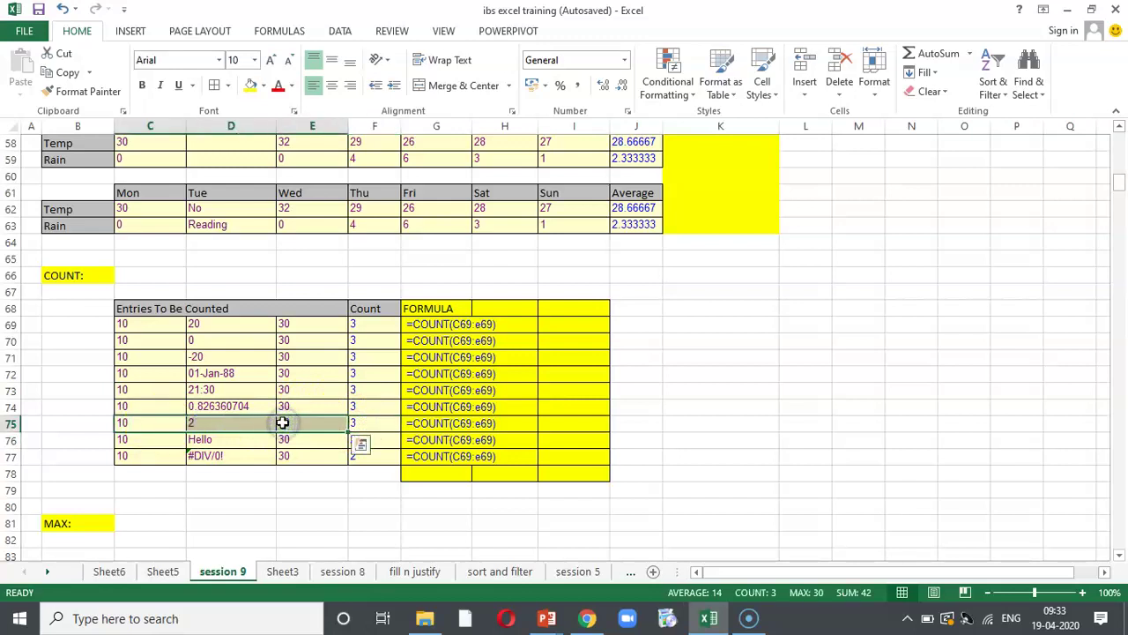
{"action": "key", "text": "Delete"}
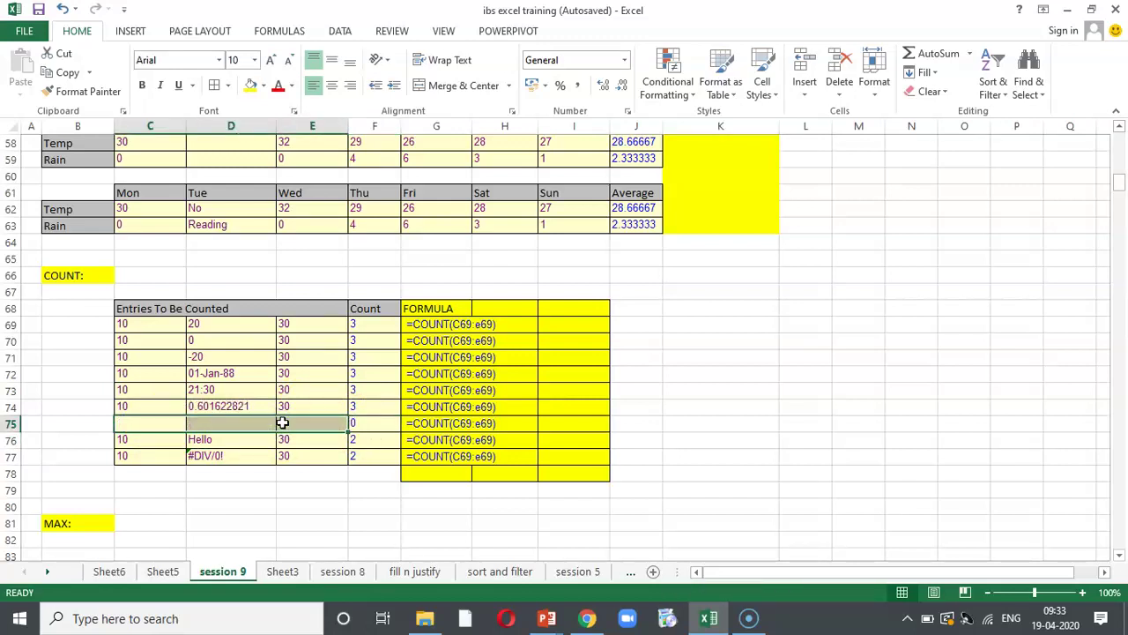
{"action": "left_click", "coordinate": [257, 491]}
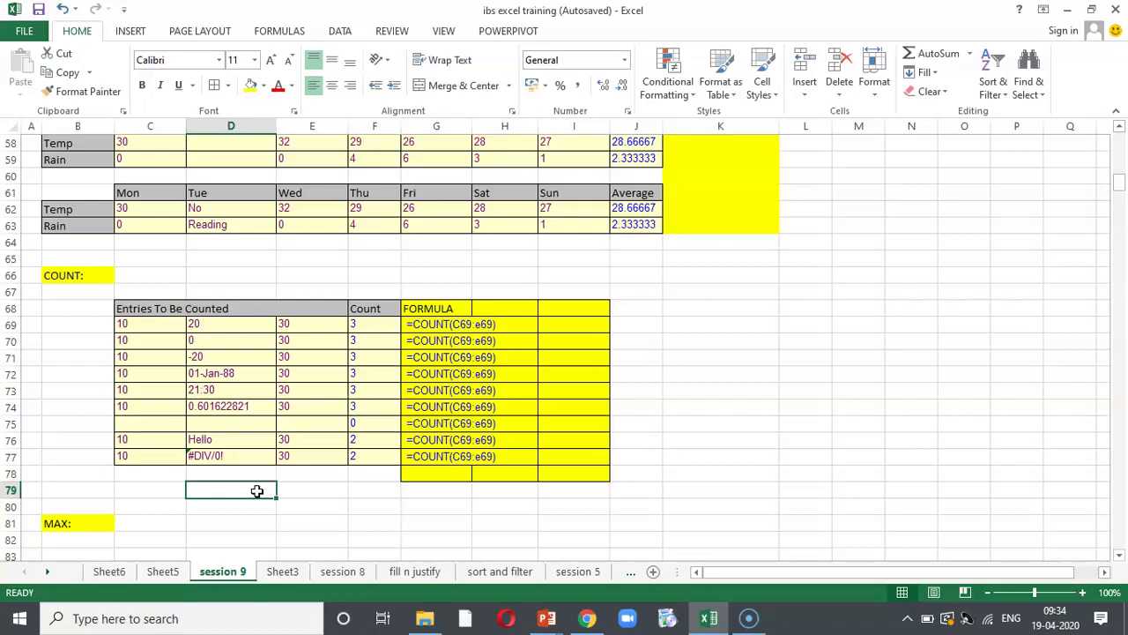
{"action": "scroll", "coordinate": [257, 491], "scroll_direction": "down", "scroll_amount": 2}
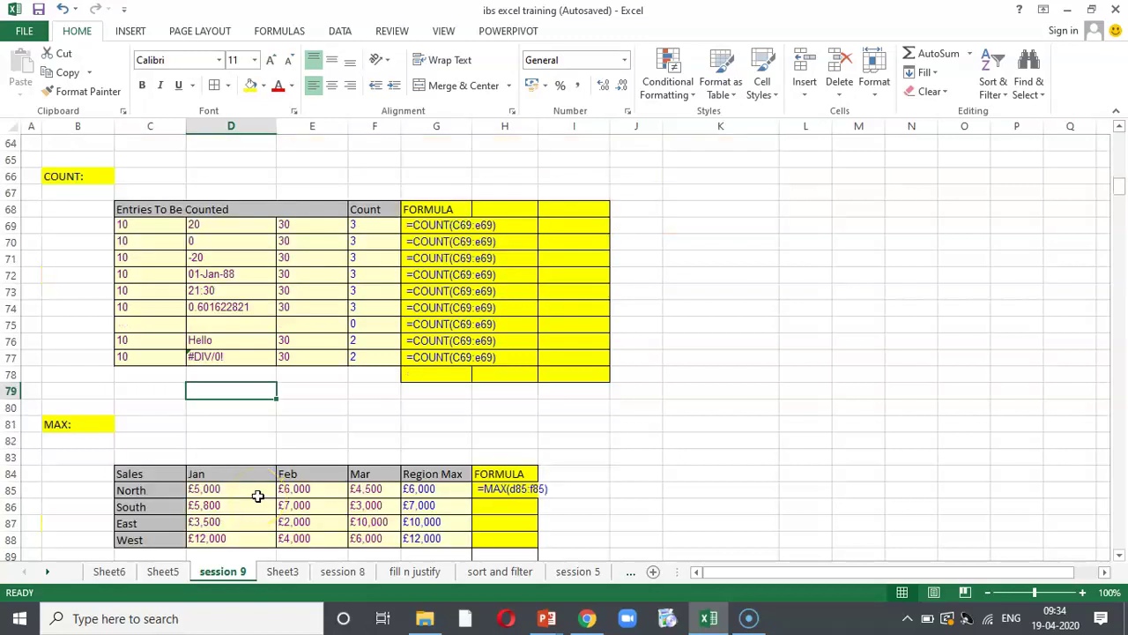
{"action": "scroll", "coordinate": [257, 496], "scroll_direction": "down", "scroll_amount": 2}
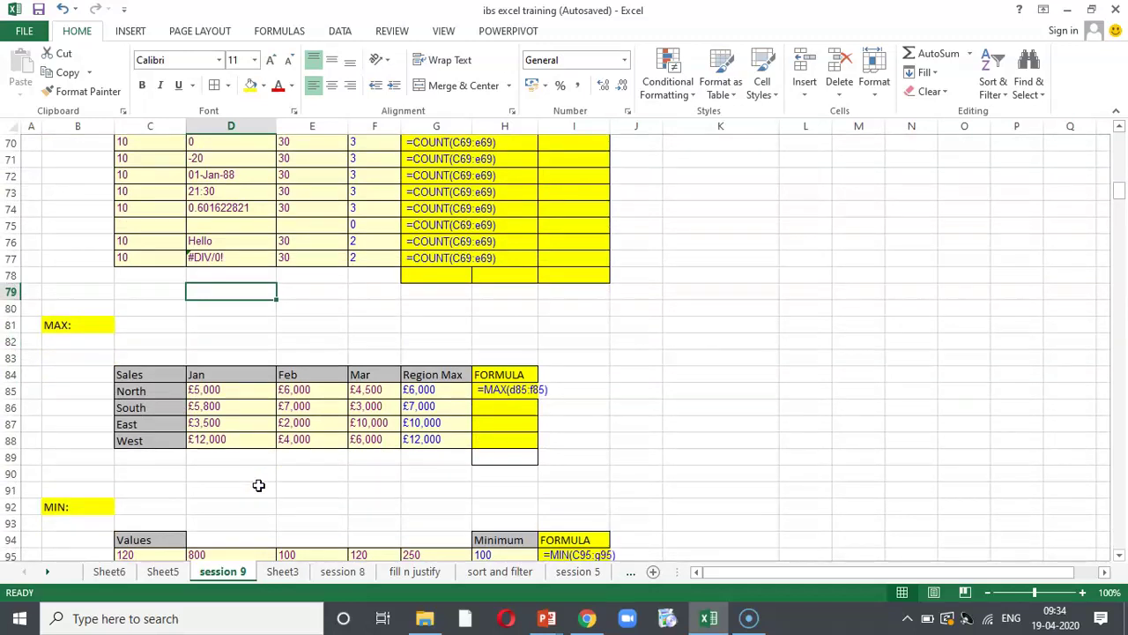
{"action": "left_click", "coordinate": [438, 393]}
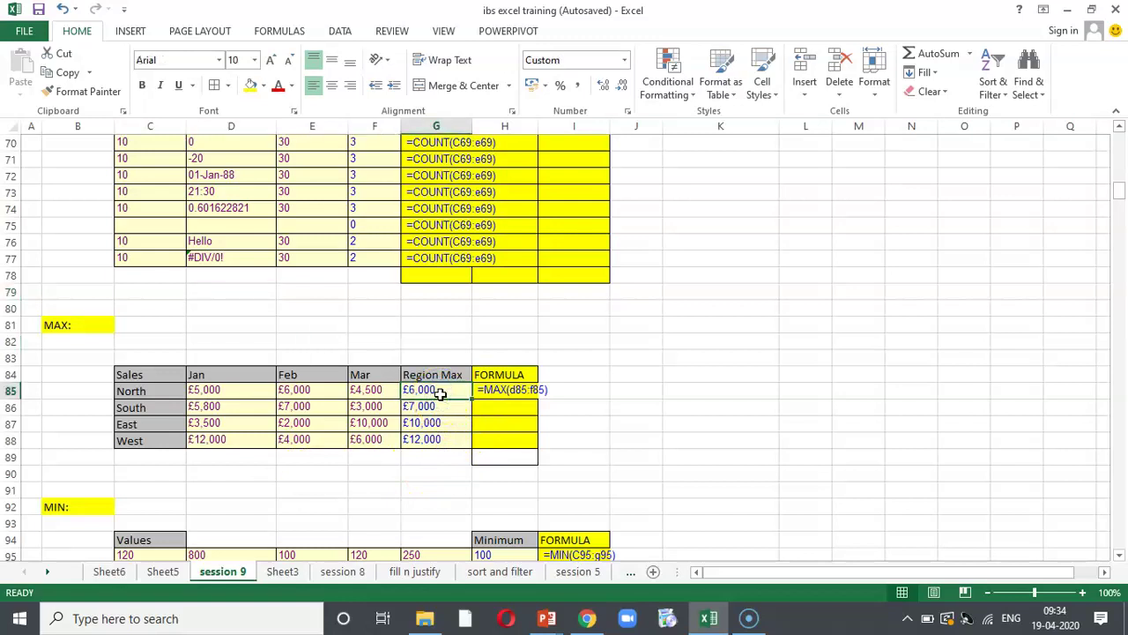
{"action": "double_click", "coordinate": [438, 393]}
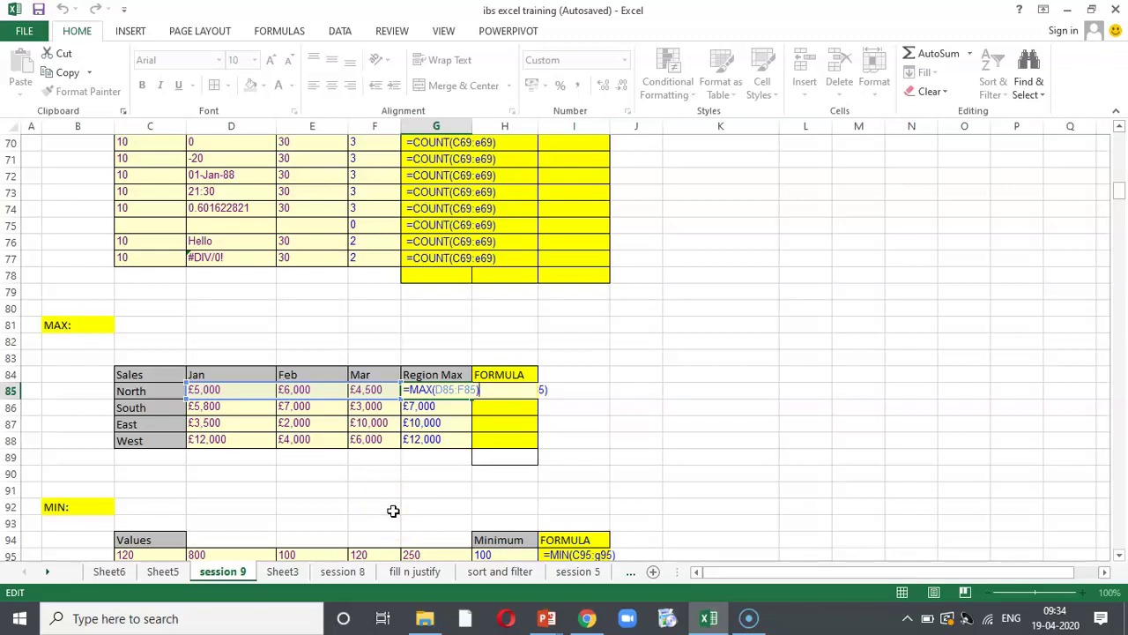
{"action": "key", "text": "Return"}
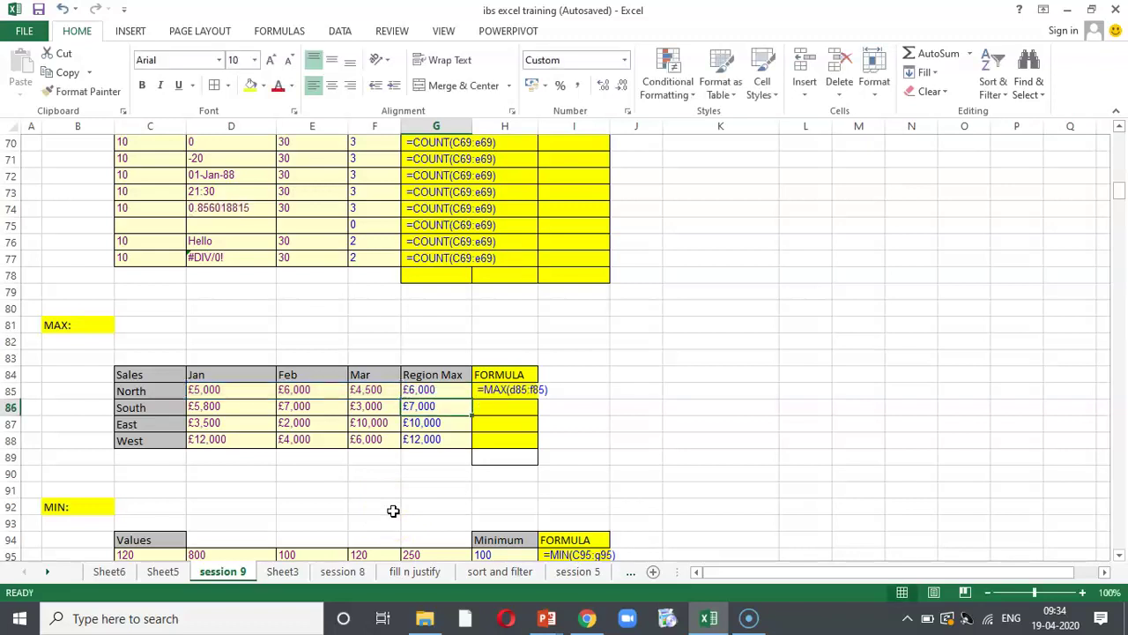
{"action": "key", "text": "Up"}
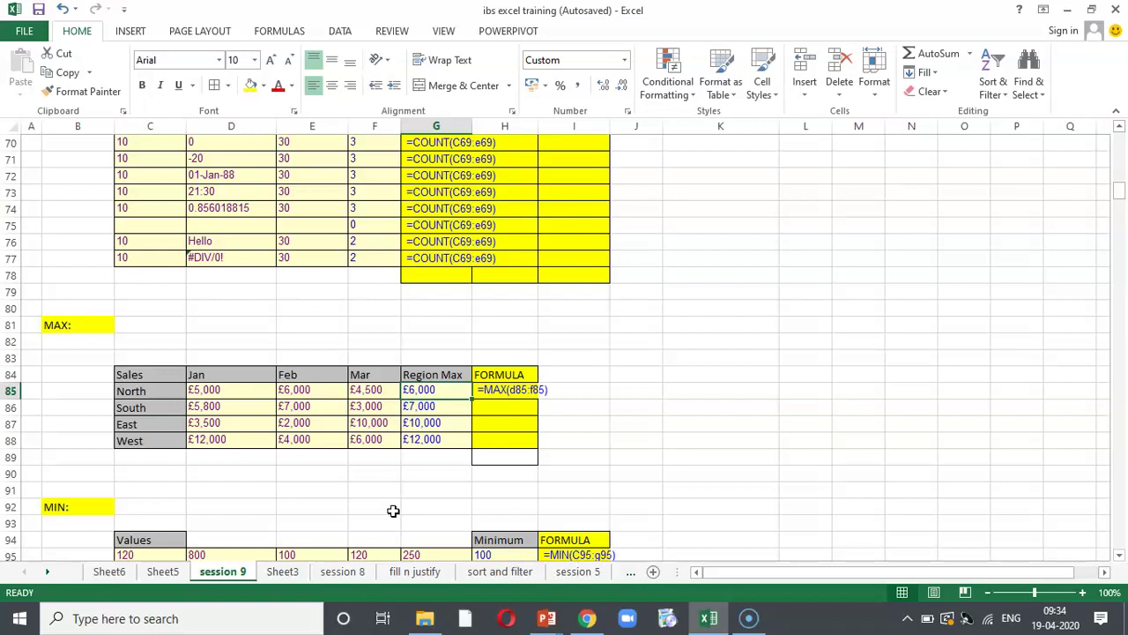
{"action": "key", "text": "Down"}
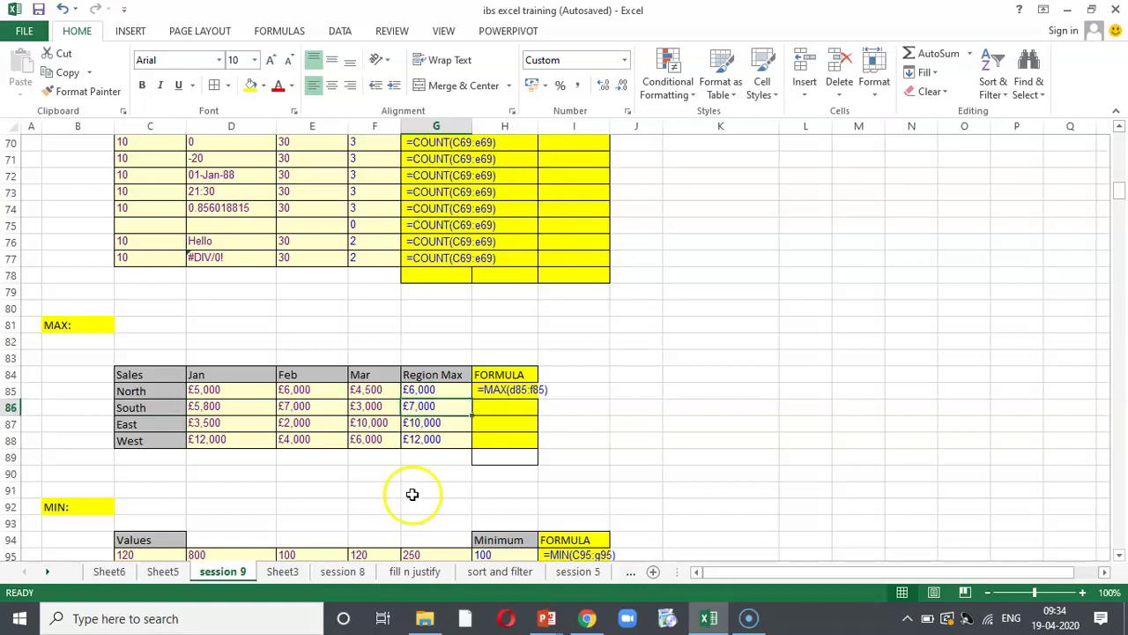
{"action": "scroll", "coordinate": [412, 494], "scroll_direction": "down", "scroll_amount": 3}
{"action": "scroll", "coordinate": [411, 494], "scroll_direction": "down", "scroll_amount": 1}
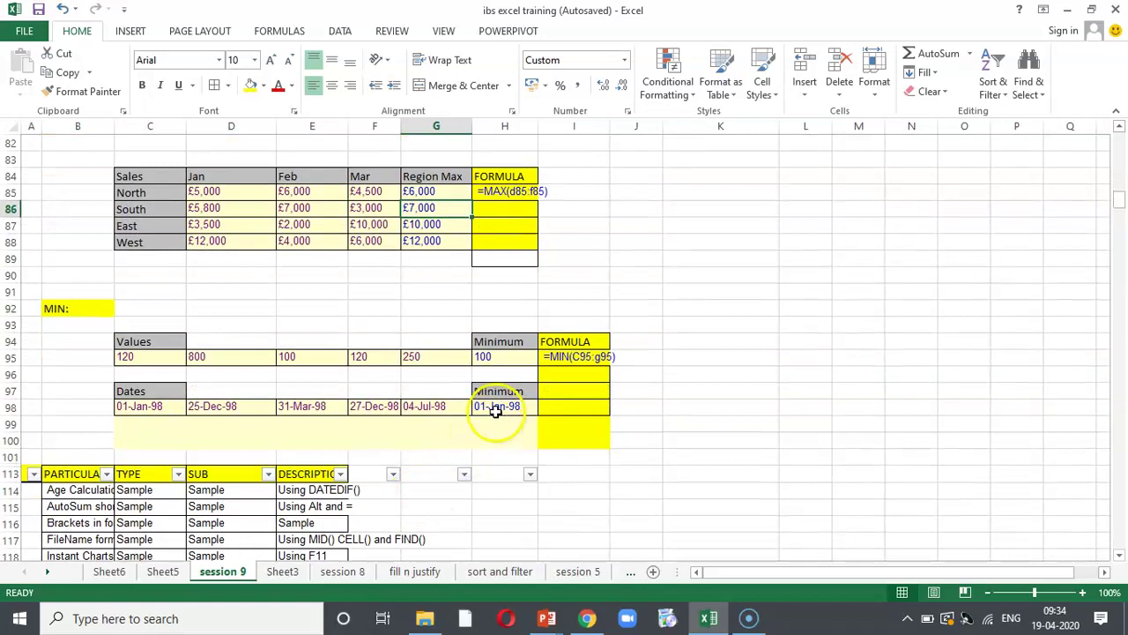
{"action": "left_click", "coordinate": [498, 361]}
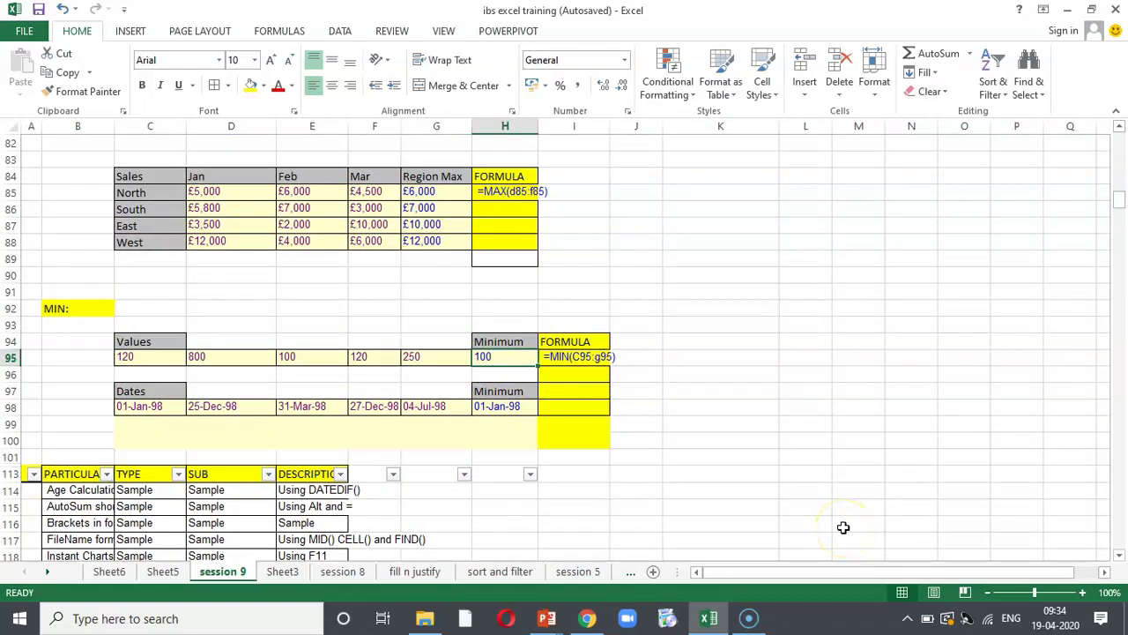
{"action": "key", "text": "F2"}
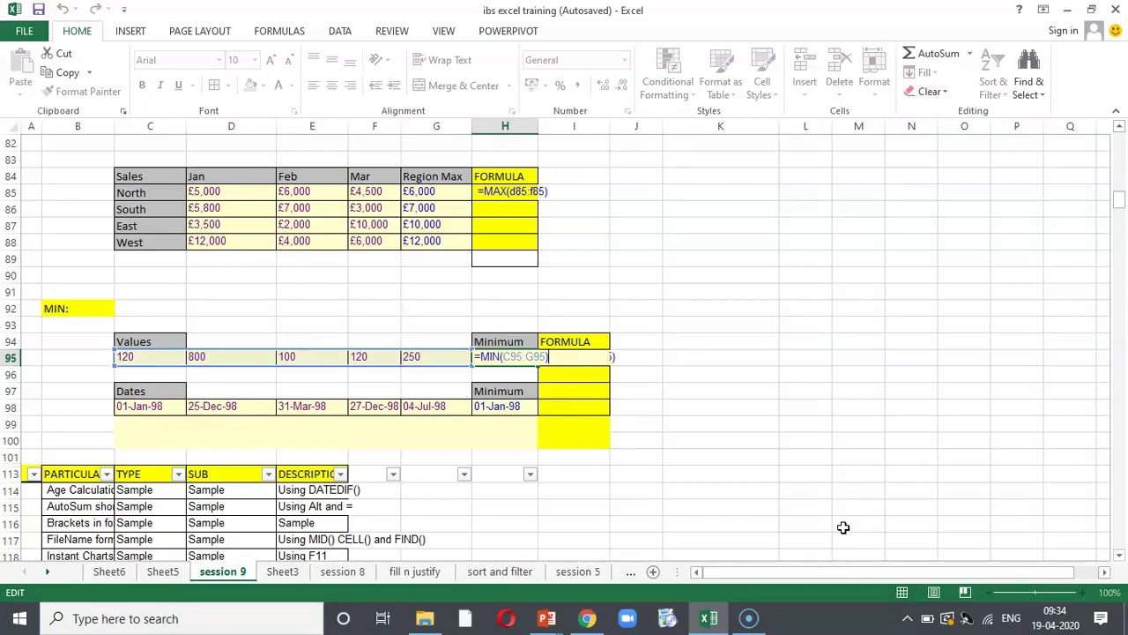
{"action": "key", "text": "Return"}
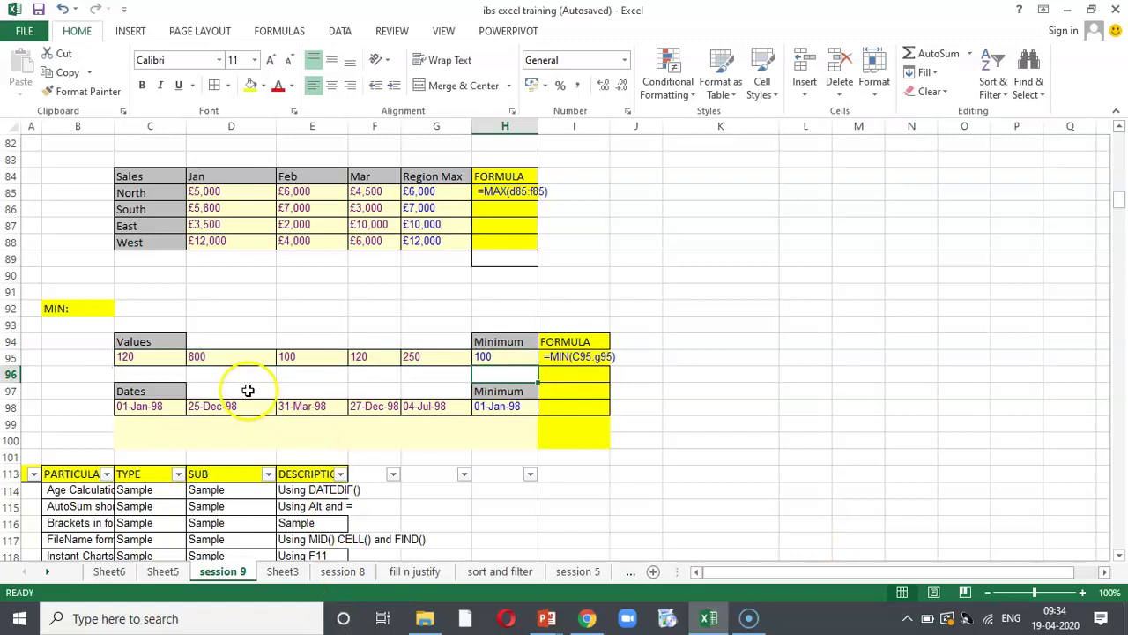
{"action": "left_click_drag", "start_coordinate": [221, 360], "coordinate": [431, 353]}
{"action": "left_click", "coordinate": [337, 356]}
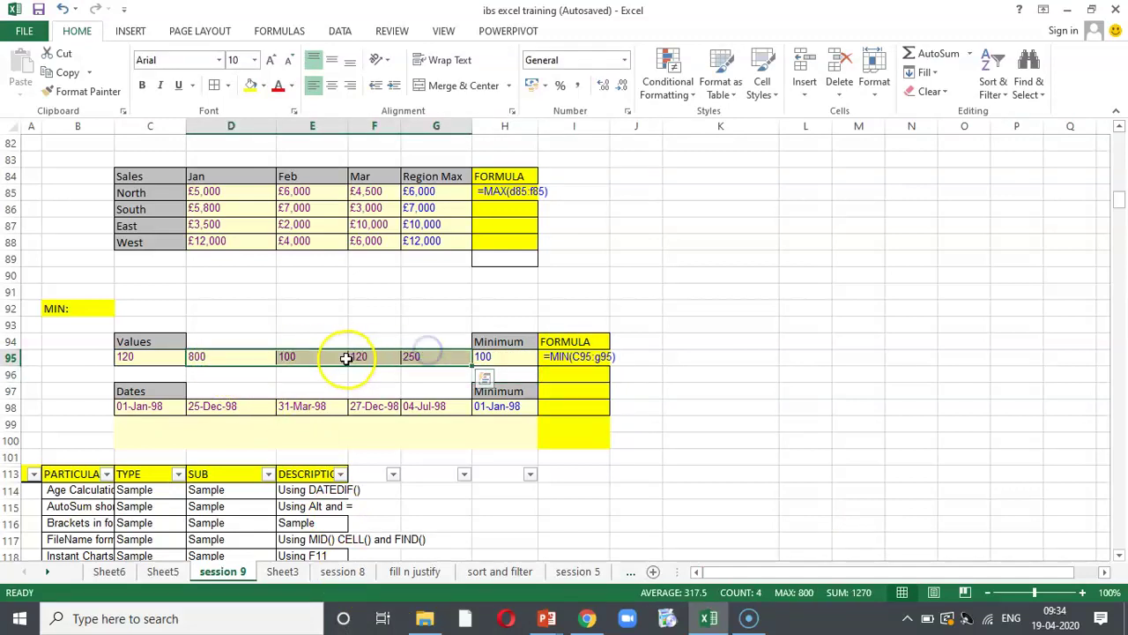
{"action": "left_click", "coordinate": [518, 356]}
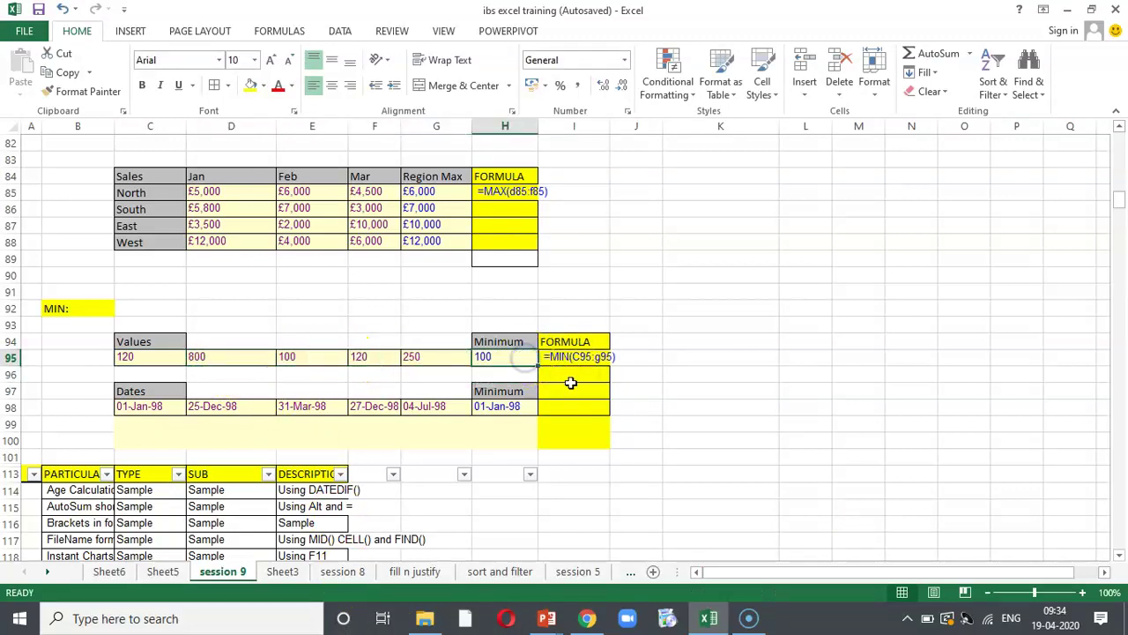
{"action": "left_click", "coordinate": [720, 421]}
{"action": "scroll", "coordinate": [545, 450], "scroll_direction": "down", "scroll_amount": 1}
Autofit column E, autofit column B, then narrow column B to a moderate width
{"action": "scroll", "coordinate": [545, 450], "scroll_direction": "down", "scroll_amount": 2}
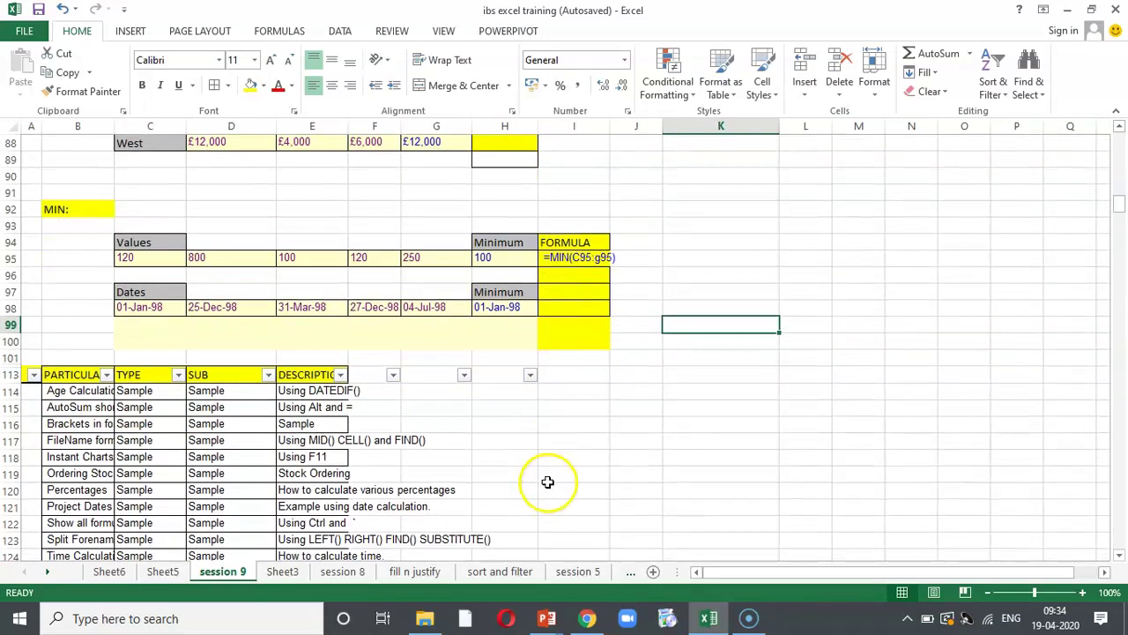
{"action": "scroll", "coordinate": [544, 465], "scroll_direction": "down", "scroll_amount": 1}
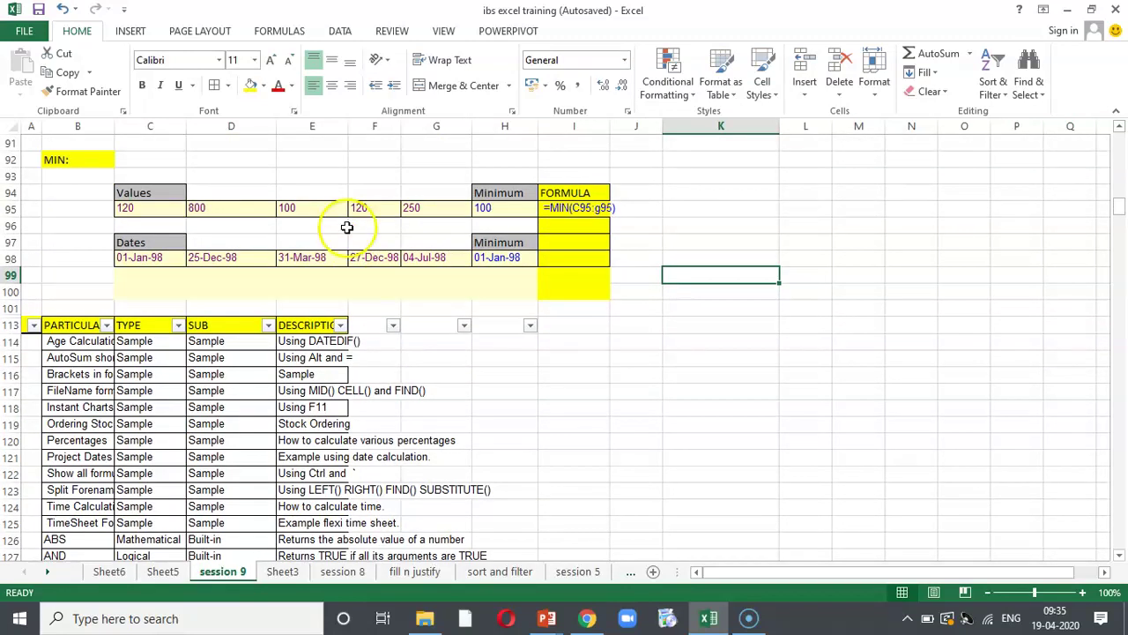
{"action": "double_click", "coordinate": [348, 126]}
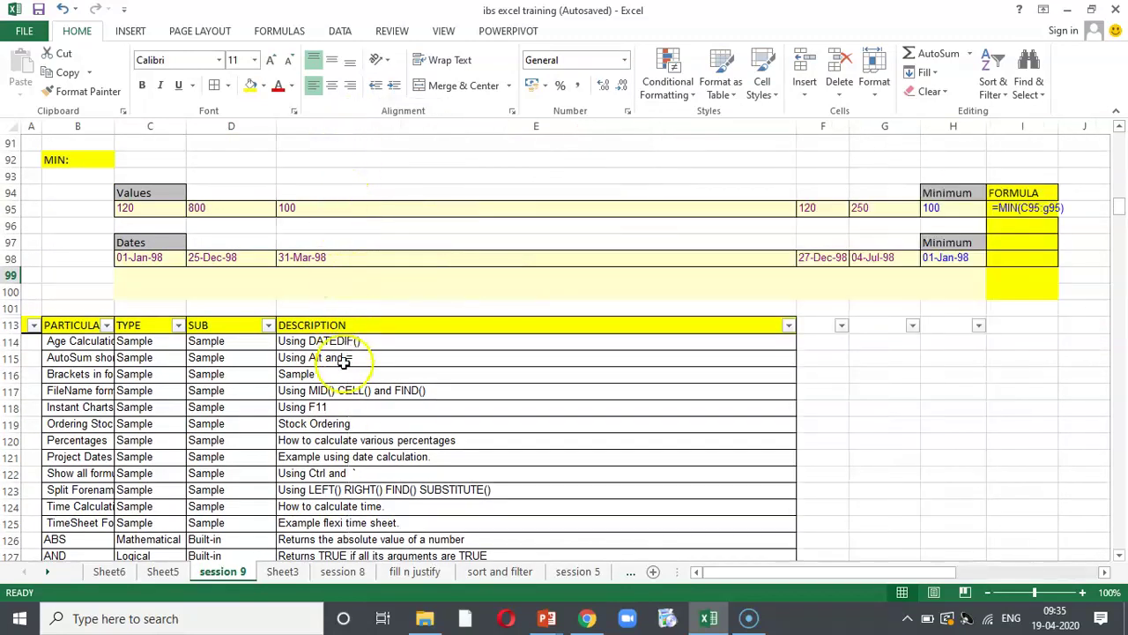
{"action": "scroll", "coordinate": [352, 366], "scroll_direction": "down", "scroll_amount": 3}
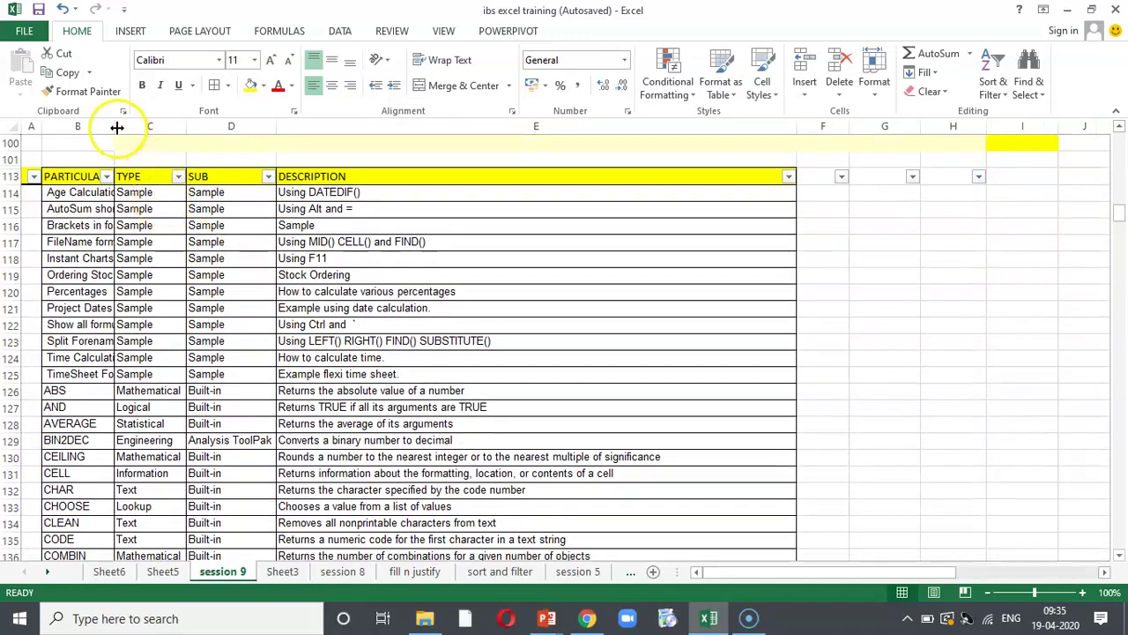
{"action": "double_click", "coordinate": [116, 127]}
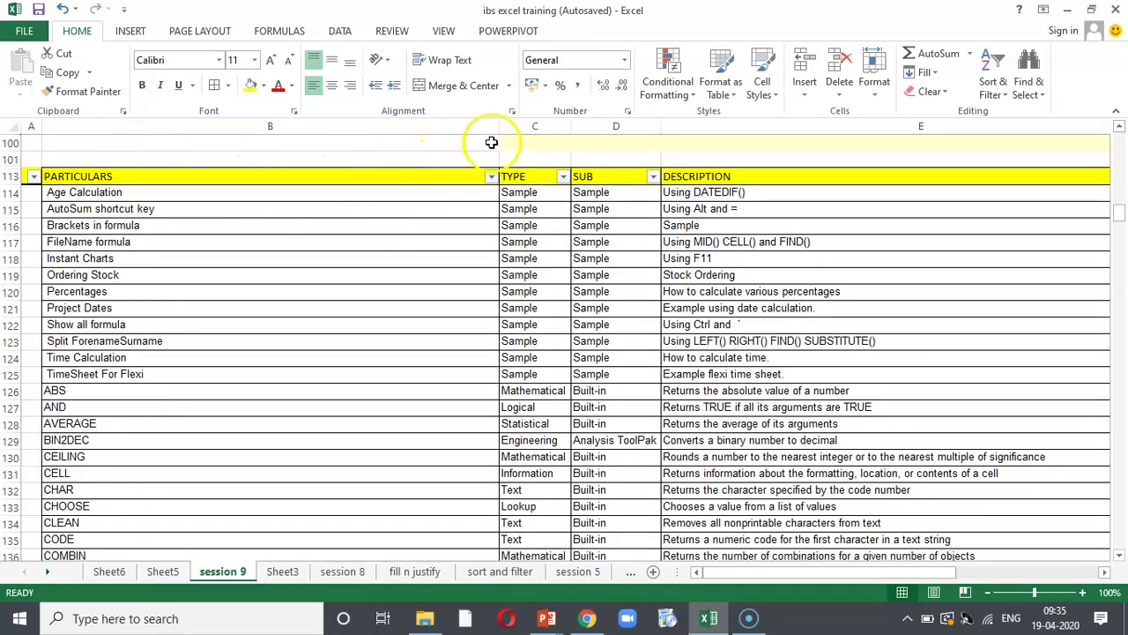
{"action": "left_click_drag", "start_coordinate": [499, 126], "coordinate": [171, 126]}
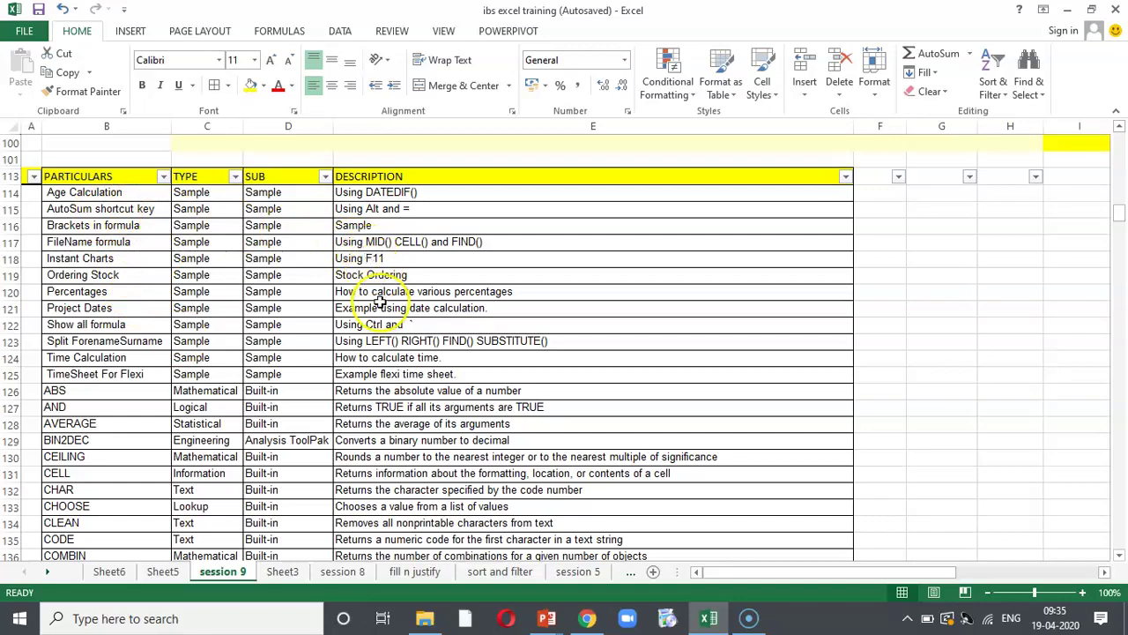
Scroll down to the numbered list of eight Excel function categories
{"action": "scroll", "coordinate": [379, 308], "scroll_direction": "down", "scroll_amount": 1}
{"action": "scroll", "coordinate": [379, 307], "scroll_direction": "down", "scroll_amount": 18}
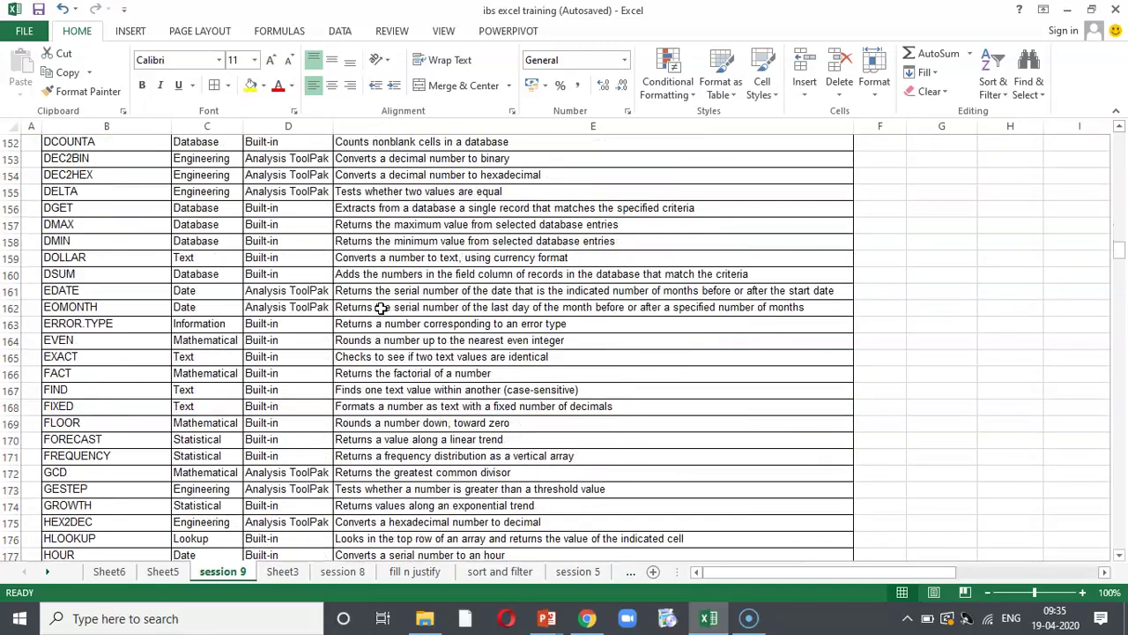
{"action": "scroll", "coordinate": [381, 308], "scroll_direction": "down", "scroll_amount": 13}
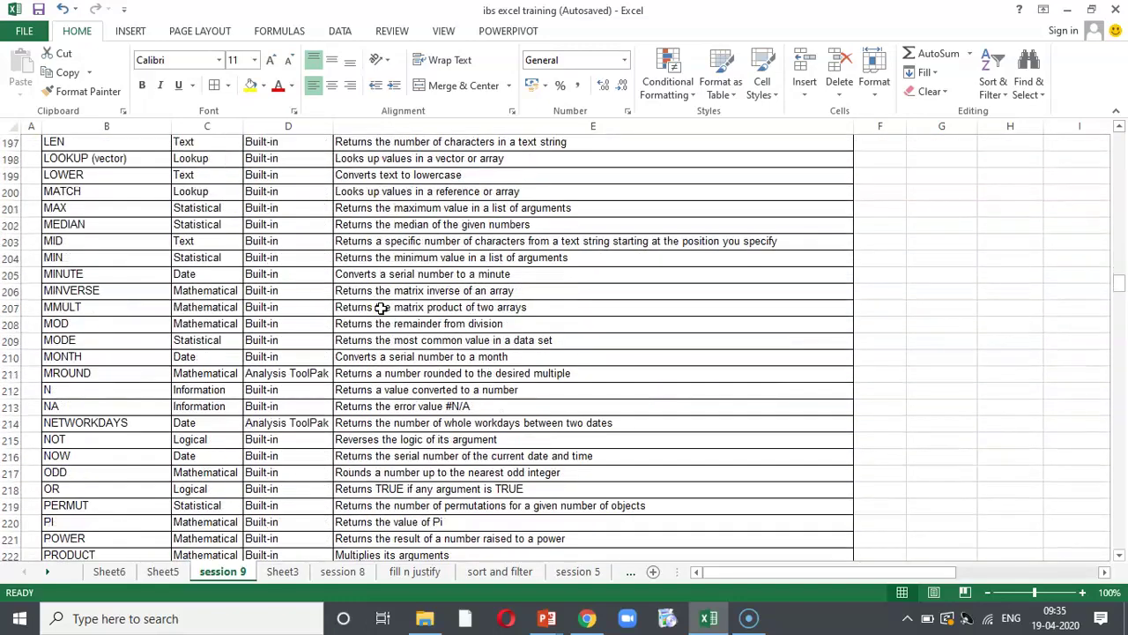
{"action": "scroll", "coordinate": [381, 308], "scroll_direction": "down", "scroll_amount": 10}
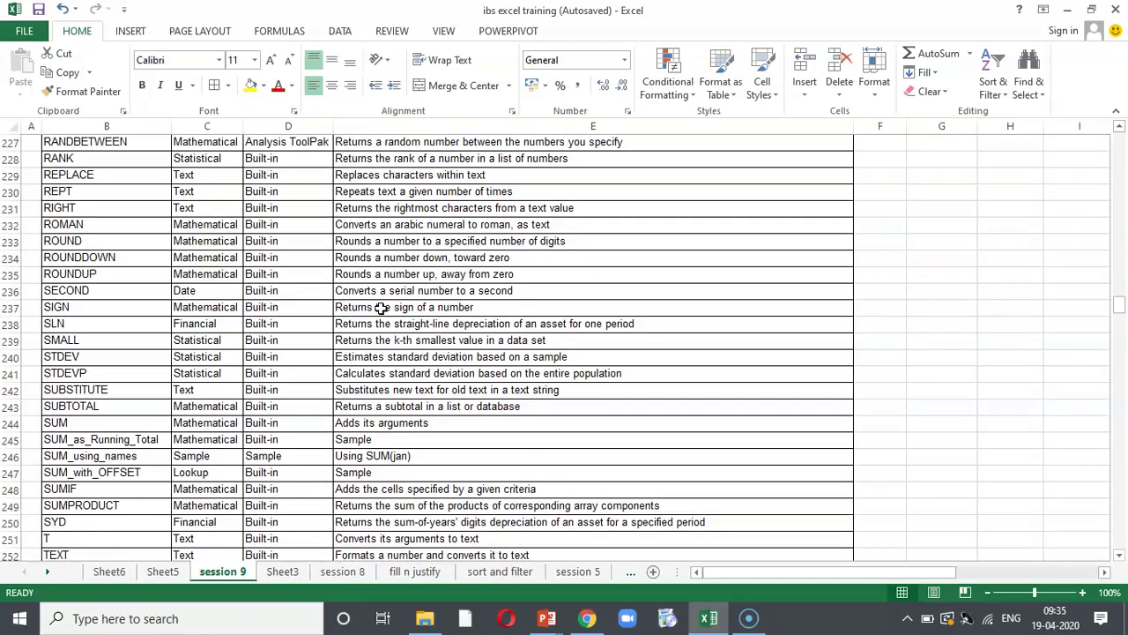
{"action": "scroll", "coordinate": [380, 307], "scroll_direction": "down", "scroll_amount": 4}
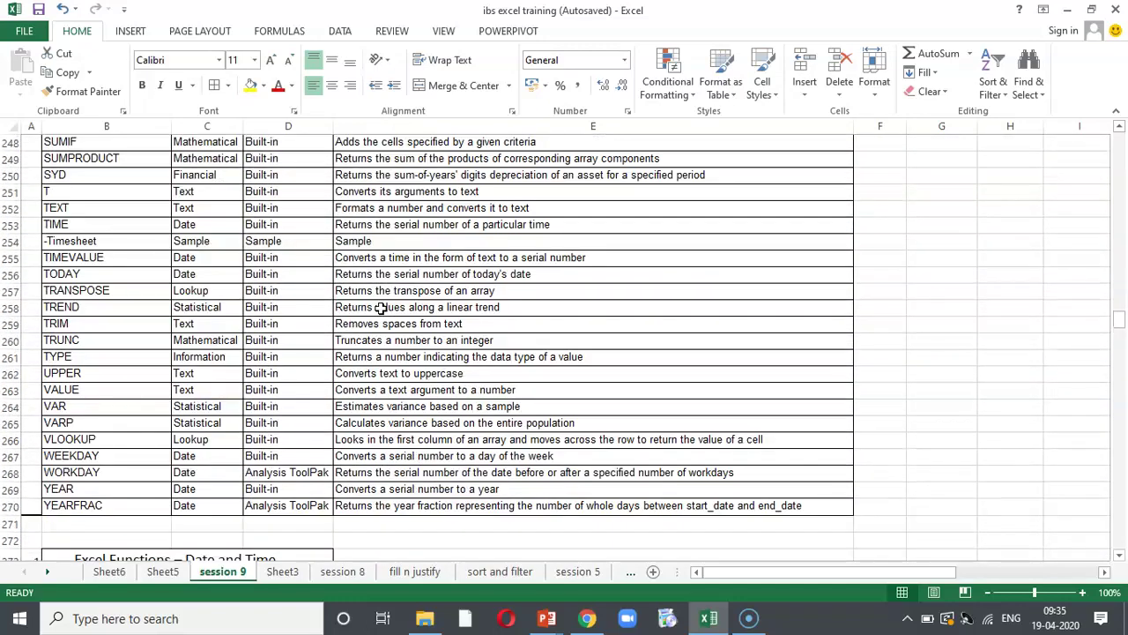
{"action": "scroll", "coordinate": [381, 308], "scroll_direction": "down", "scroll_amount": 1}
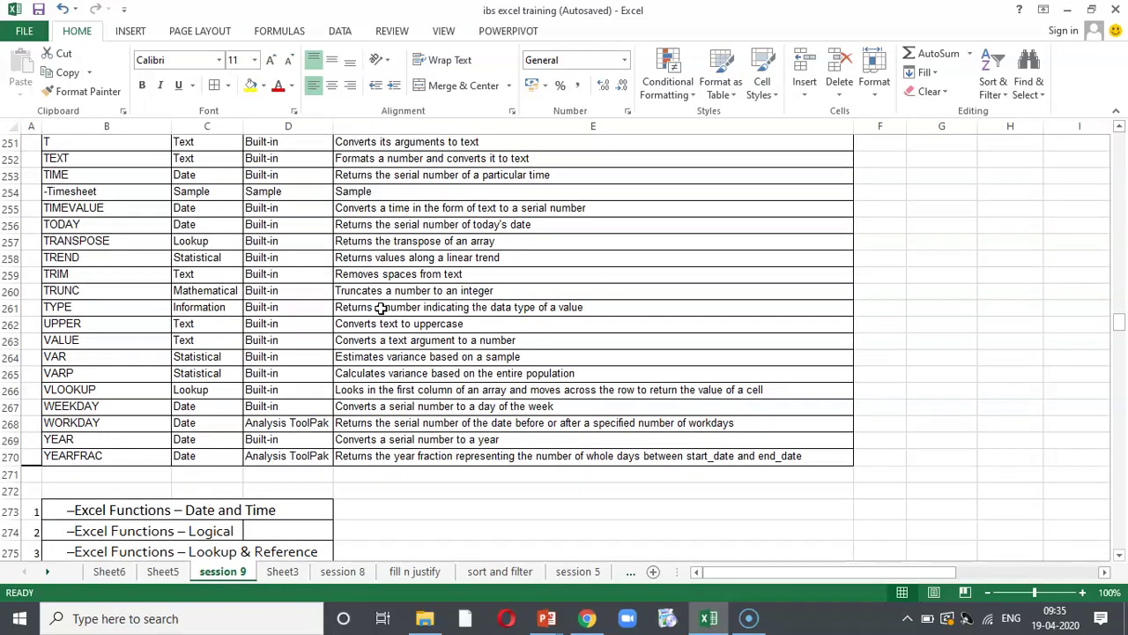
{"action": "scroll", "coordinate": [381, 307], "scroll_direction": "down", "scroll_amount": 3}
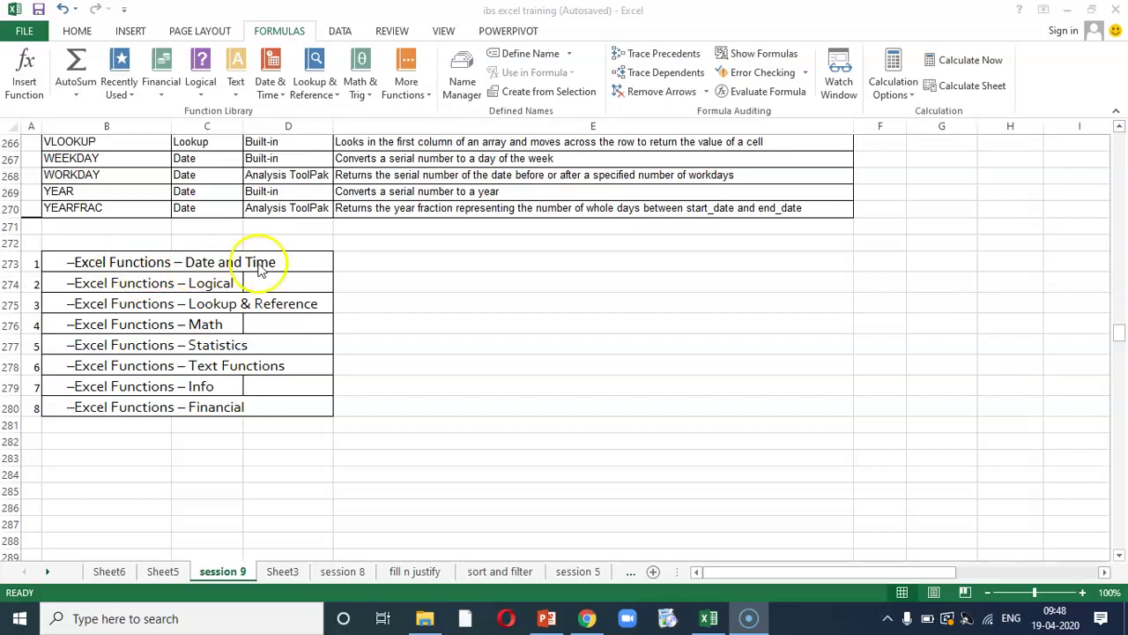
Point out each category in C274–C280, Logical through Financial, then switch to PowerPoint
{"action": "left_click", "coordinate": [219, 284]}
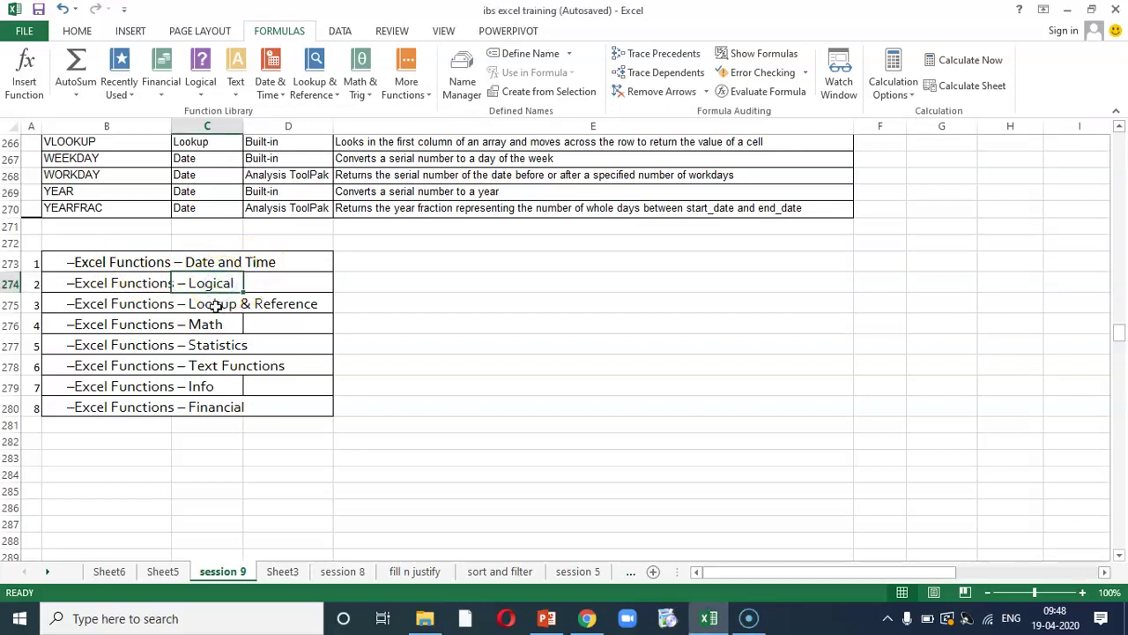
{"action": "left_click", "coordinate": [216, 306]}
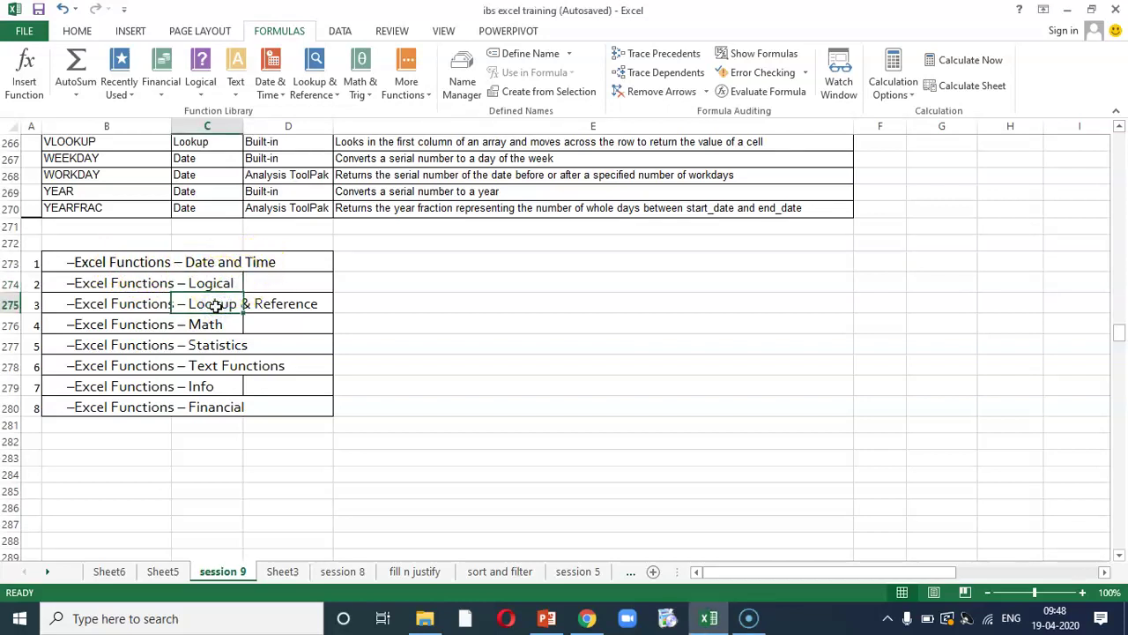
{"action": "left_click", "coordinate": [214, 330]}
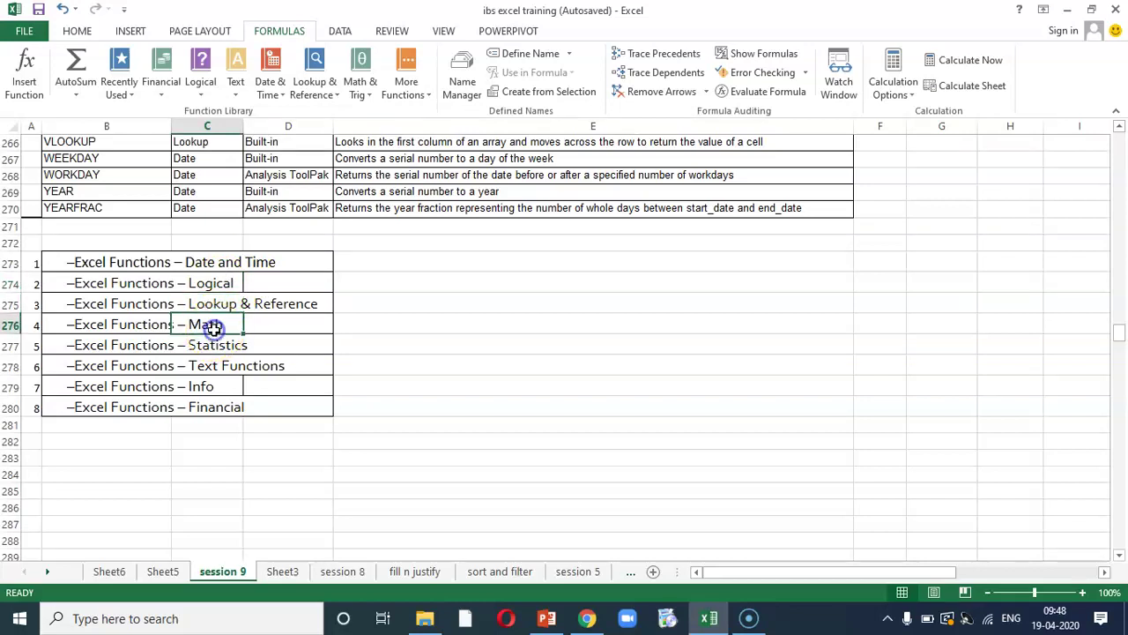
{"action": "left_click", "coordinate": [217, 346]}
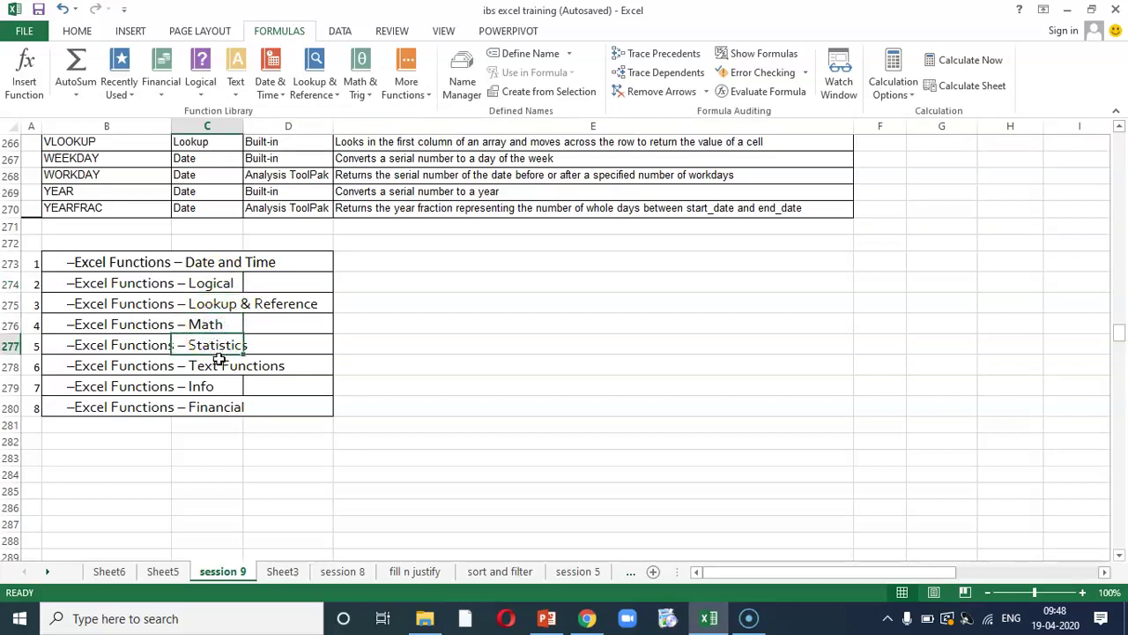
{"action": "left_click", "coordinate": [219, 364]}
{"action": "left_click", "coordinate": [203, 390]}
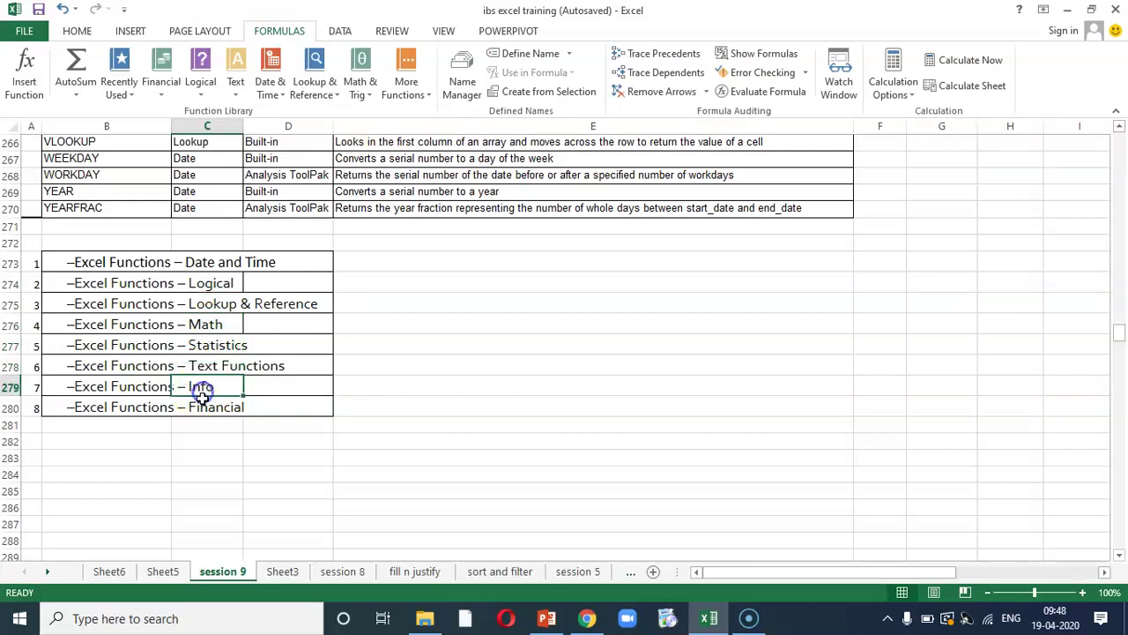
{"action": "left_click", "coordinate": [203, 405]}
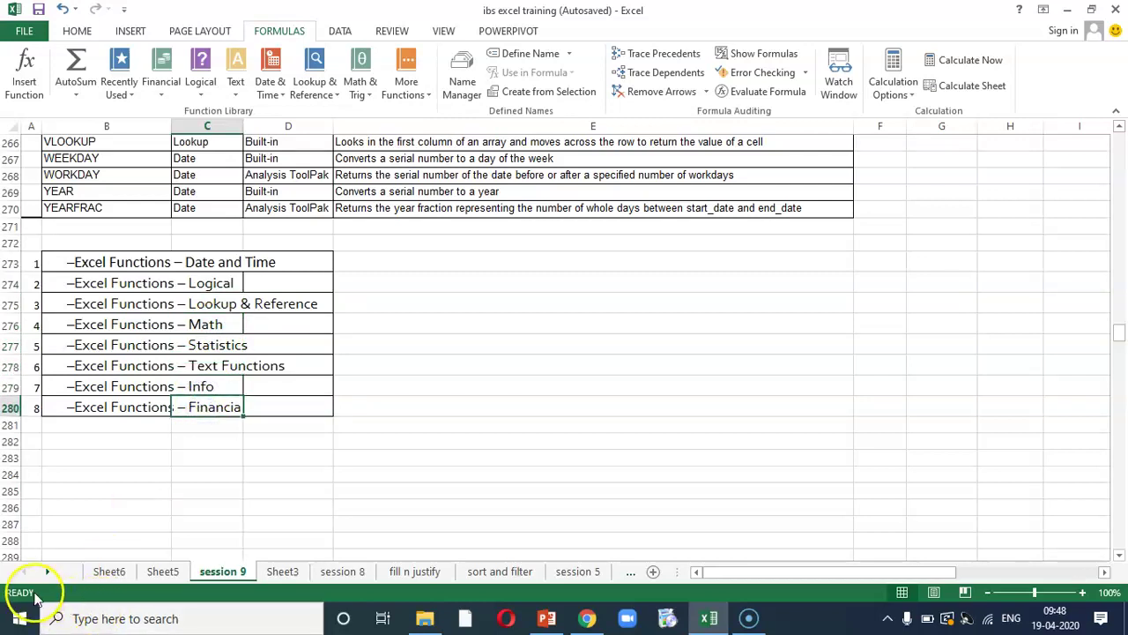
{"action": "key", "text": "alt+Tab"}
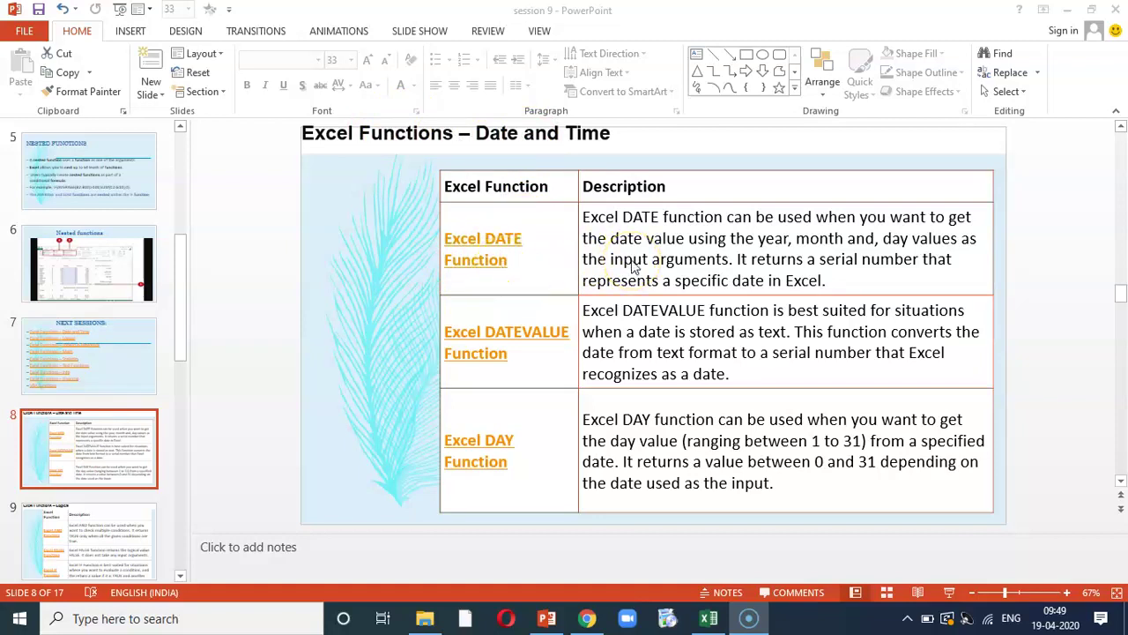
Step through the Logical, Lookup & Reference, Math, Statistics and Text Functions slides
{"action": "left_click", "coordinate": [121, 527]}
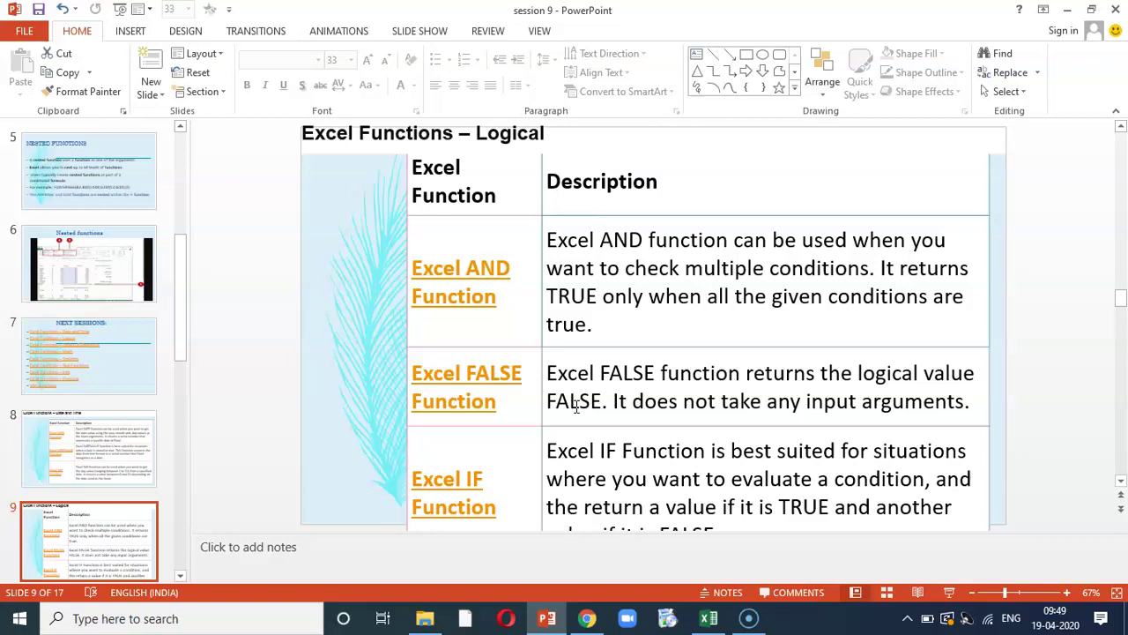
{"action": "scroll", "coordinate": [182, 479], "scroll_direction": "down", "scroll_amount": 3}
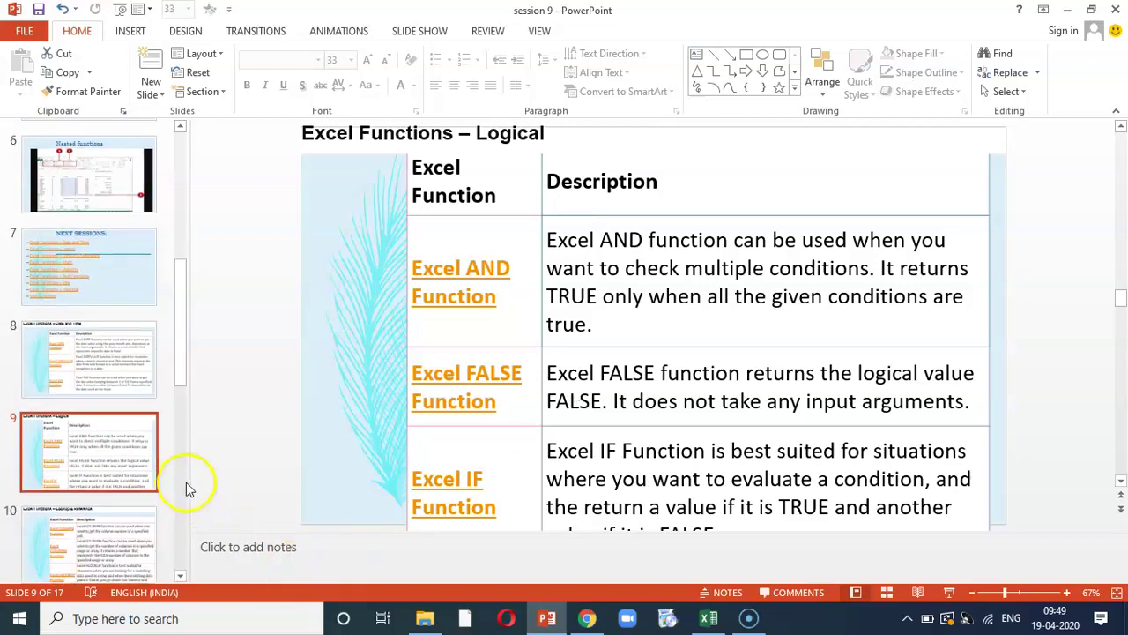
{"action": "left_click", "coordinate": [113, 548]}
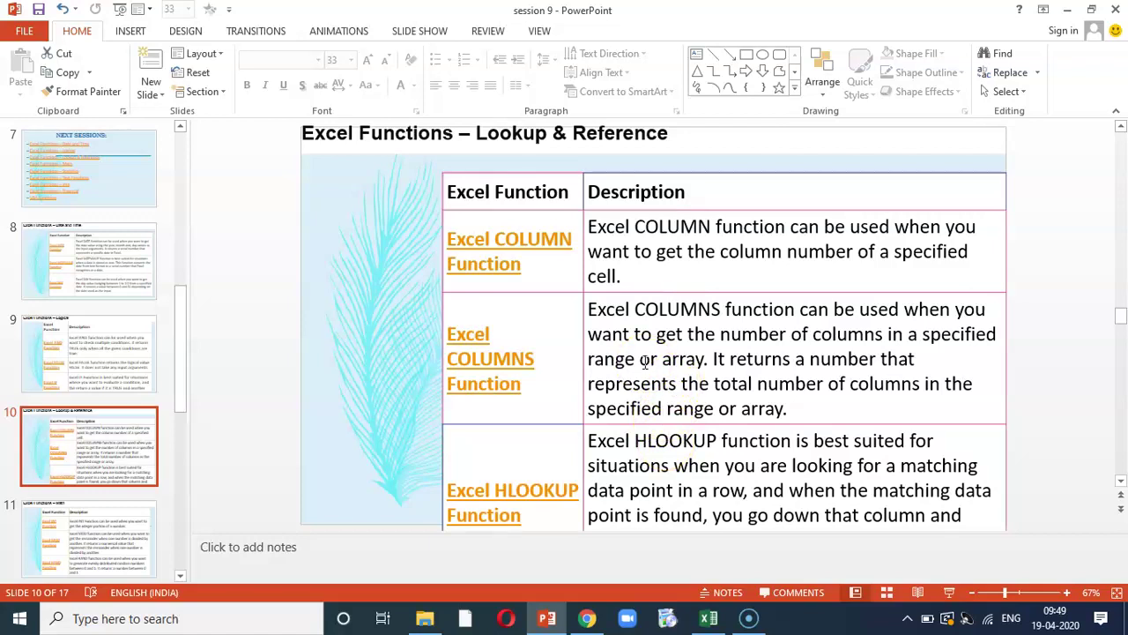
{"action": "left_click", "coordinate": [64, 540]}
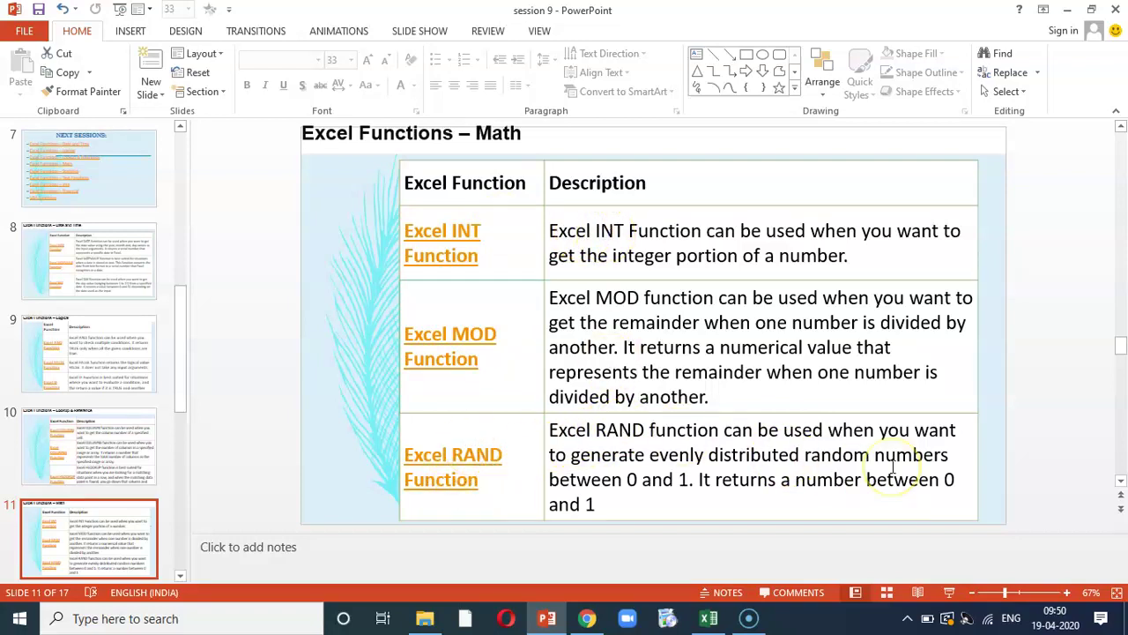
{"action": "scroll", "coordinate": [623, 388], "scroll_direction": "down", "scroll_amount": 1}
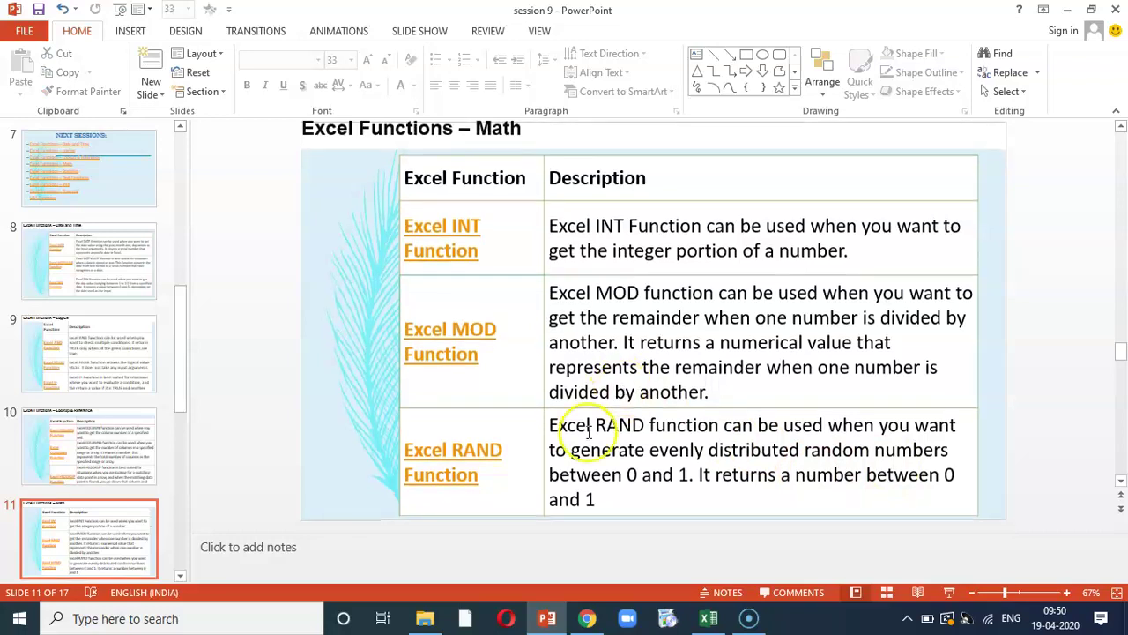
{"action": "scroll", "coordinate": [122, 501], "scroll_direction": "down", "scroll_amount": 2}
{"action": "left_click", "coordinate": [97, 535]}
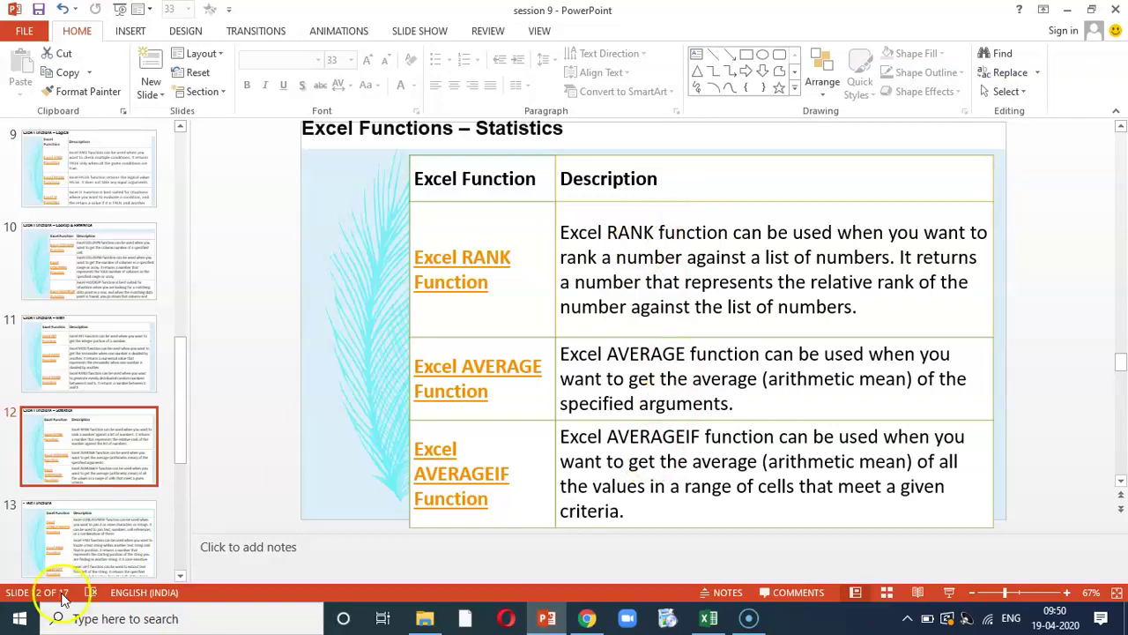
{"action": "left_click", "coordinate": [71, 551]}
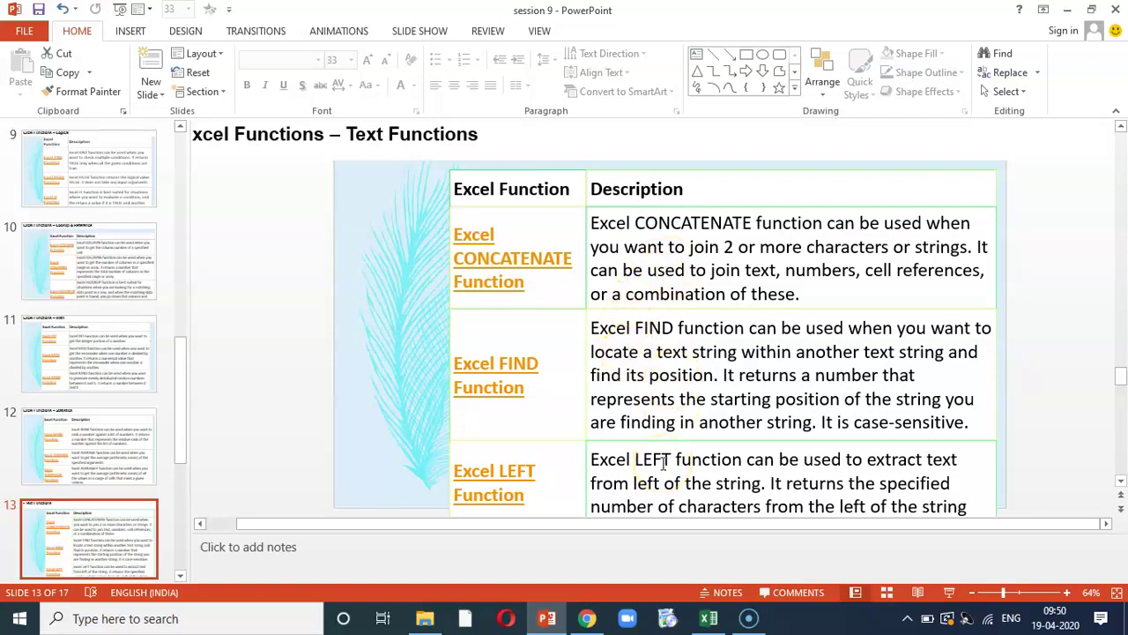
{"action": "scroll", "coordinate": [582, 437], "scroll_direction": "down", "scroll_amount": 1}
{"action": "scroll", "coordinate": [53, 494], "scroll_direction": "down", "scroll_amount": 1}
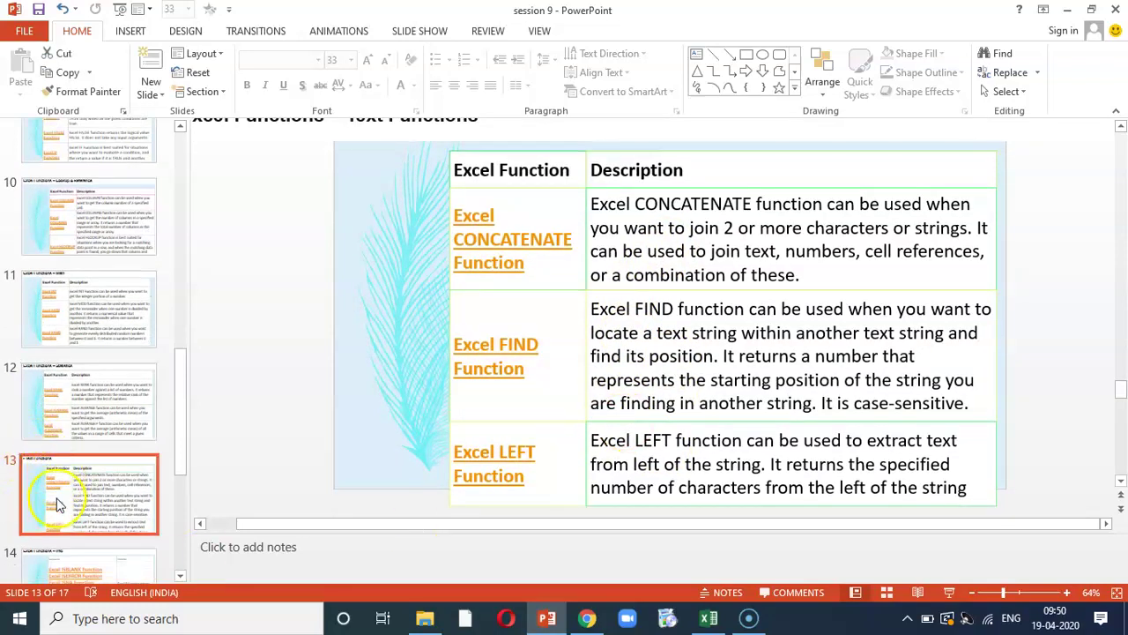
{"action": "scroll", "coordinate": [55, 504], "scroll_direction": "down", "scroll_amount": 2}
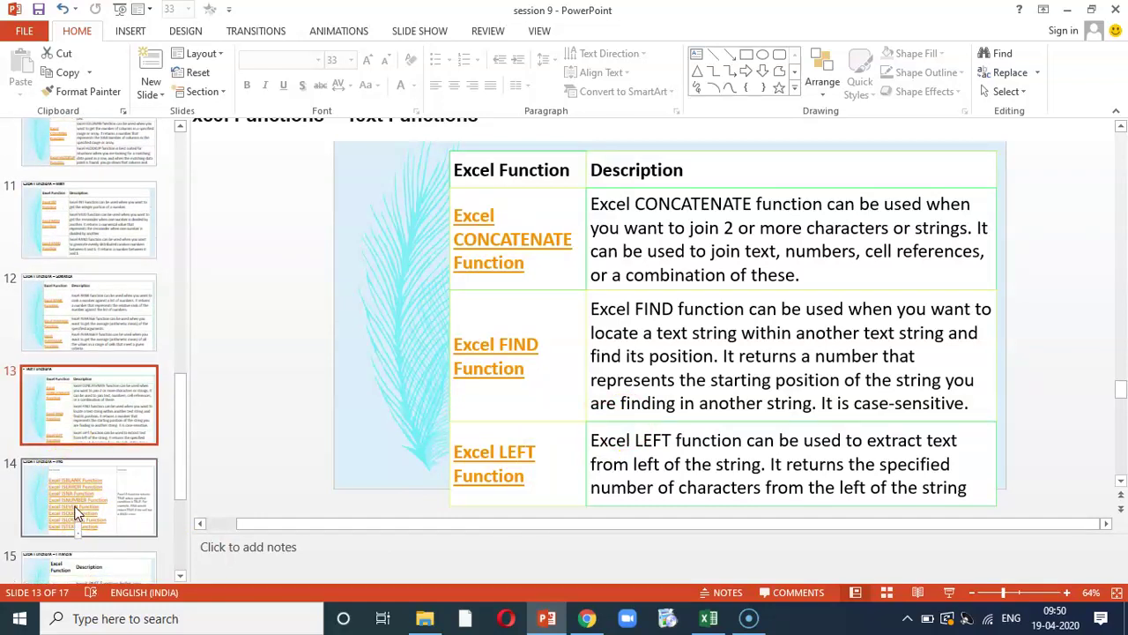
Show the Info functions slide, then return to the Excel workbook
{"action": "left_click", "coordinate": [76, 513]}
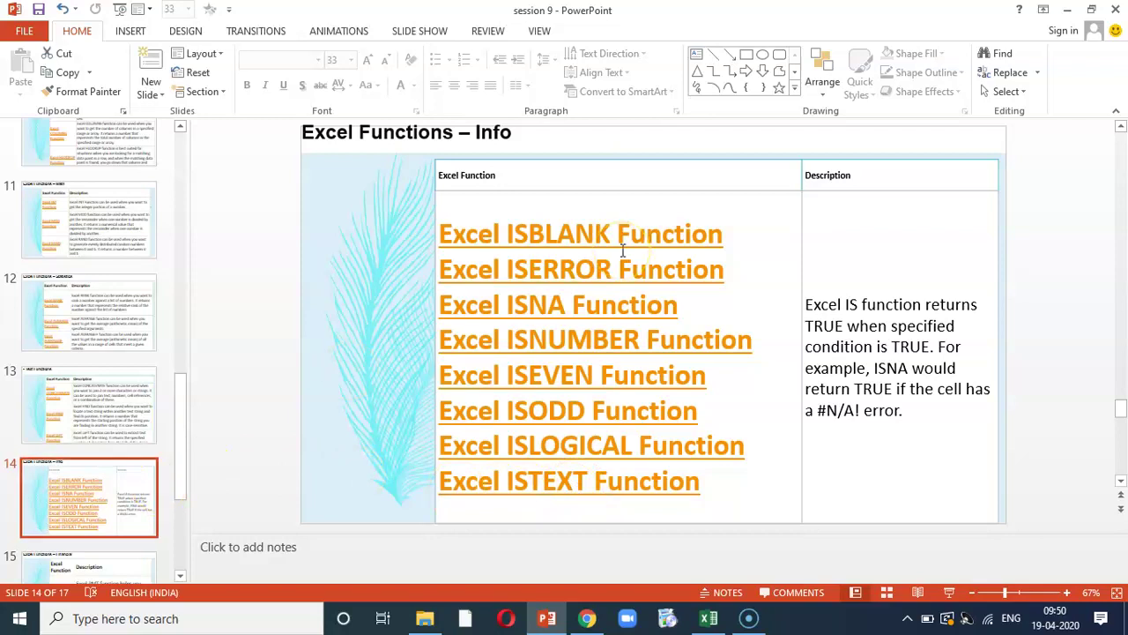
{"action": "scroll", "coordinate": [619, 247], "scroll_direction": "down", "scroll_amount": 1}
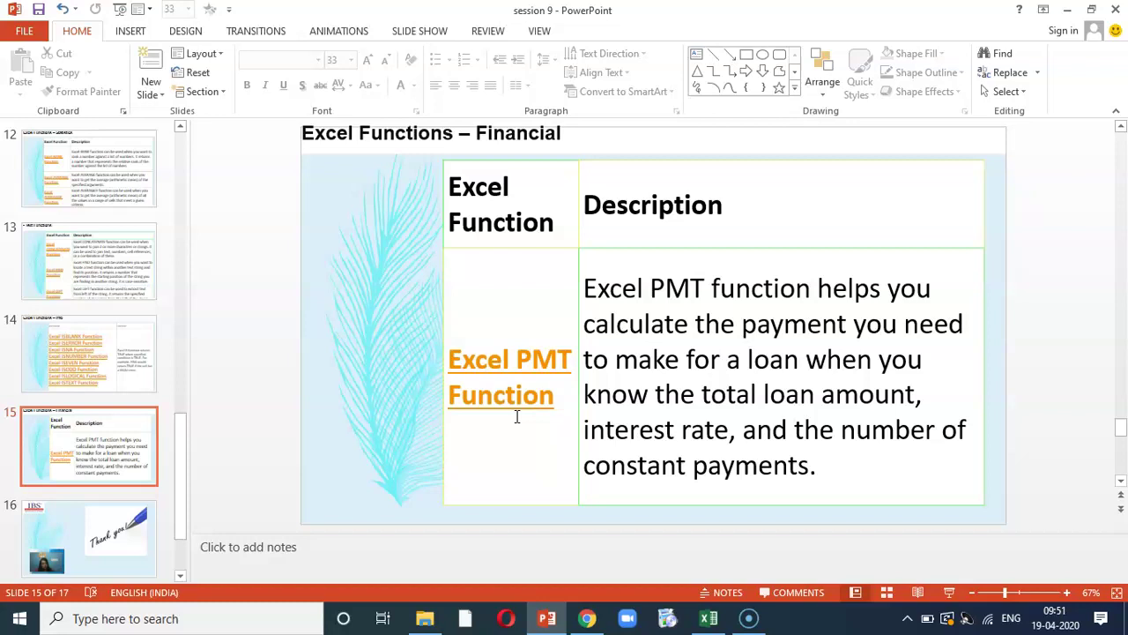
{"action": "key", "text": "alt+Tab"}
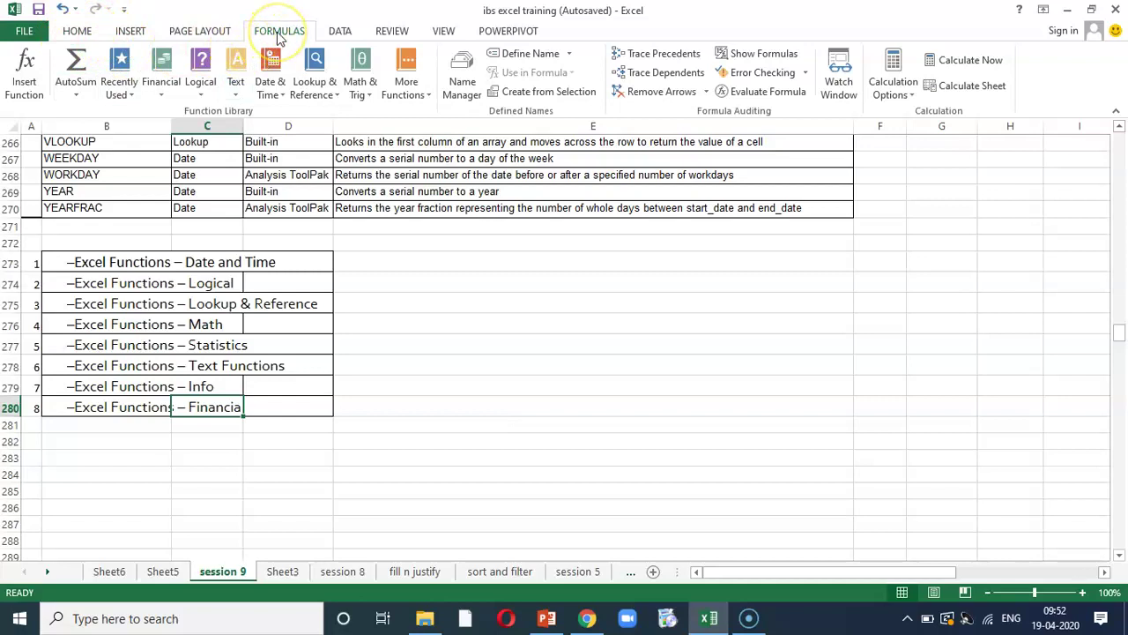
Insert NPV from the Financial function list into cell C280
{"action": "left_click", "coordinate": [161, 88]}
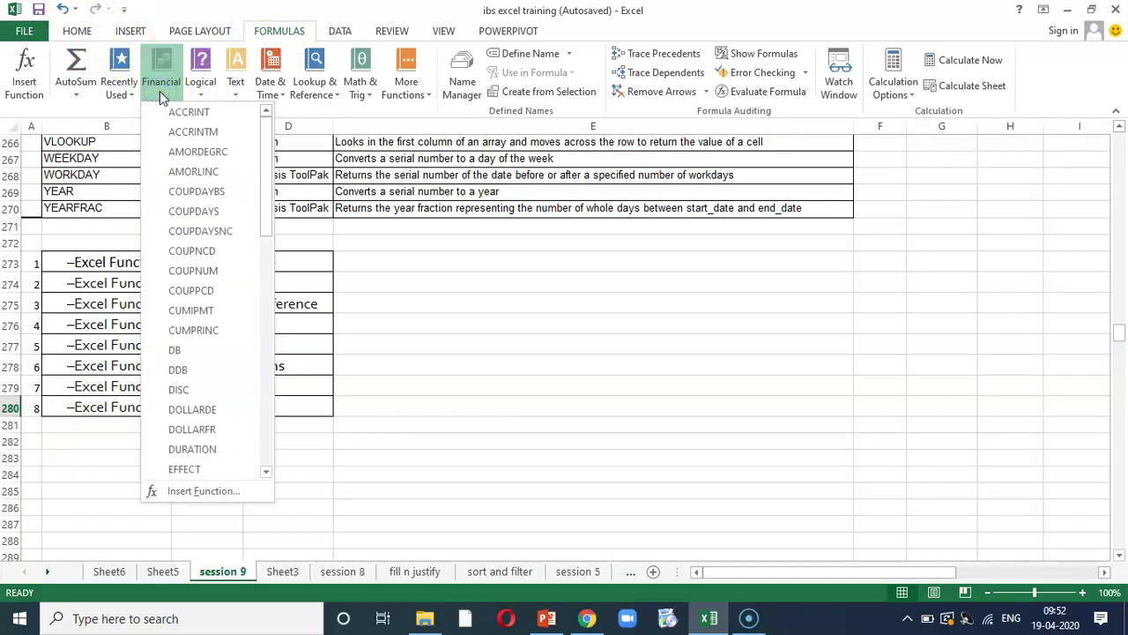
{"action": "left_click_drag", "start_coordinate": [271, 186], "coordinate": [274, 237]}
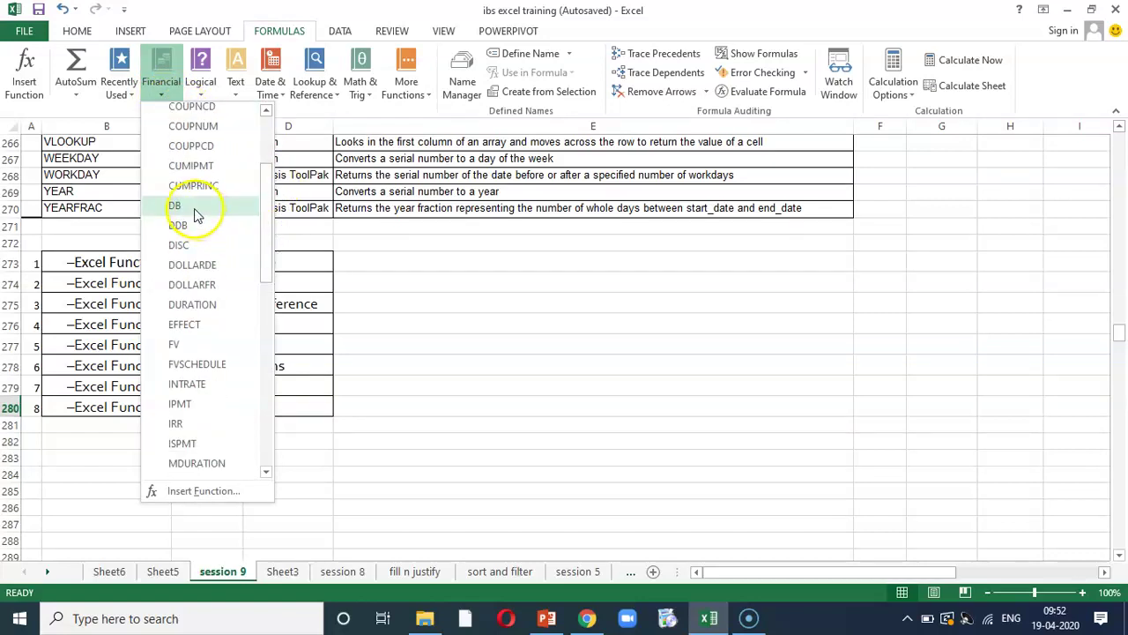
{"action": "mouse_move", "coordinate": [196, 213]}
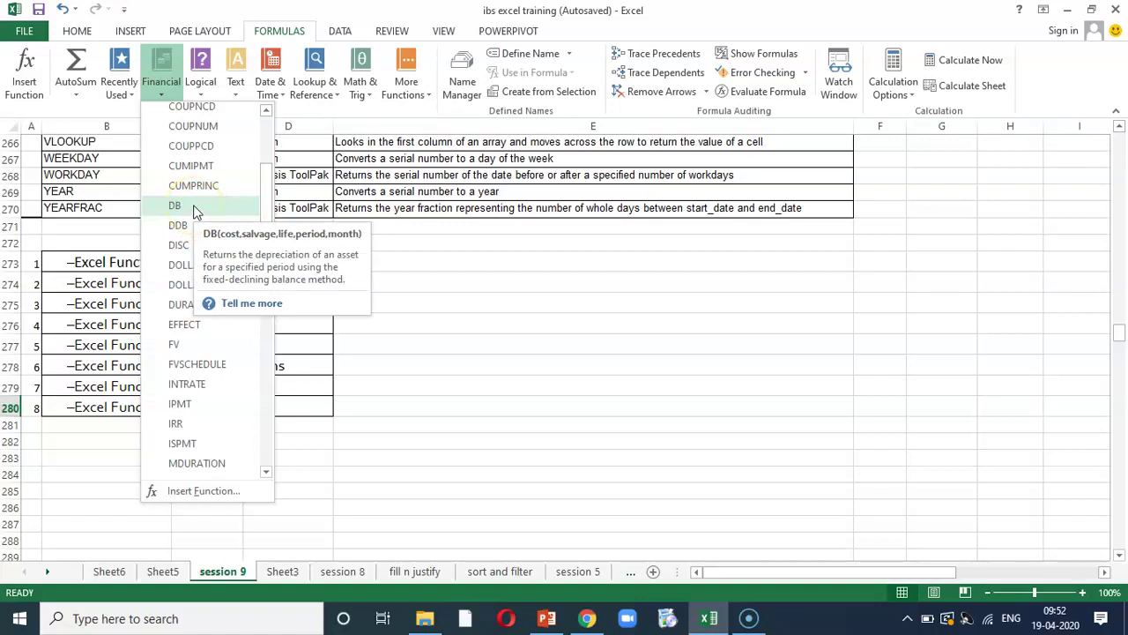
{"action": "left_click", "coordinate": [270, 202]}
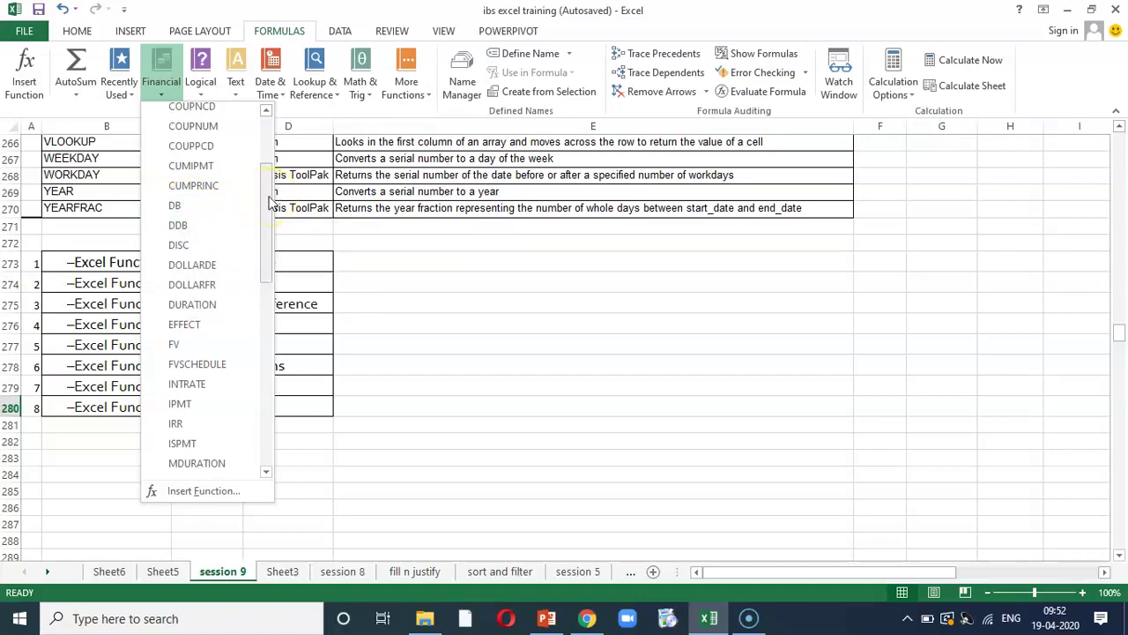
{"action": "left_click_drag", "start_coordinate": [270, 203], "coordinate": [272, 236]}
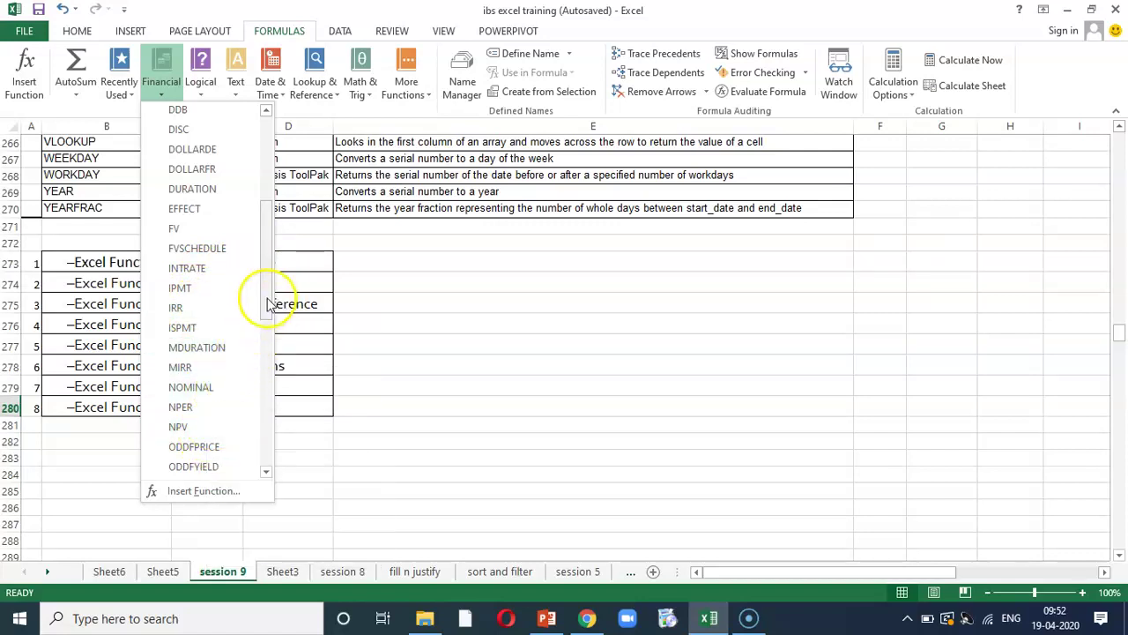
{"action": "left_click_drag", "start_coordinate": [268, 302], "coordinate": [273, 338]}
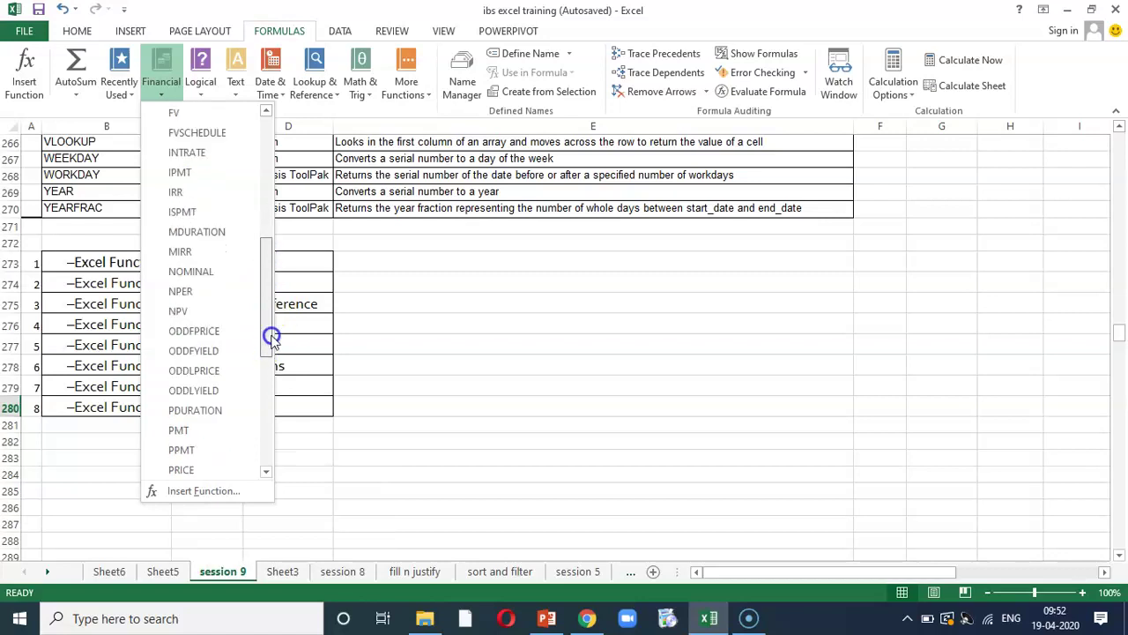
{"action": "left_click", "coordinate": [224, 315]}
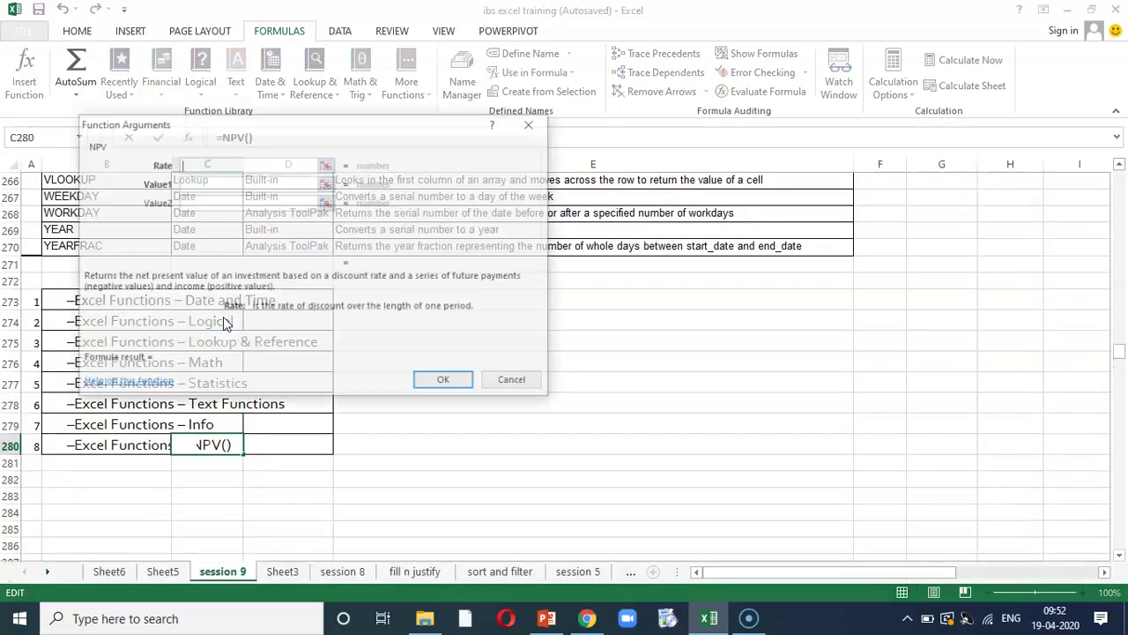
Click into NPV's Rate box, then close the dialog to cancel the formula
{"action": "left_click", "coordinate": [187, 167]}
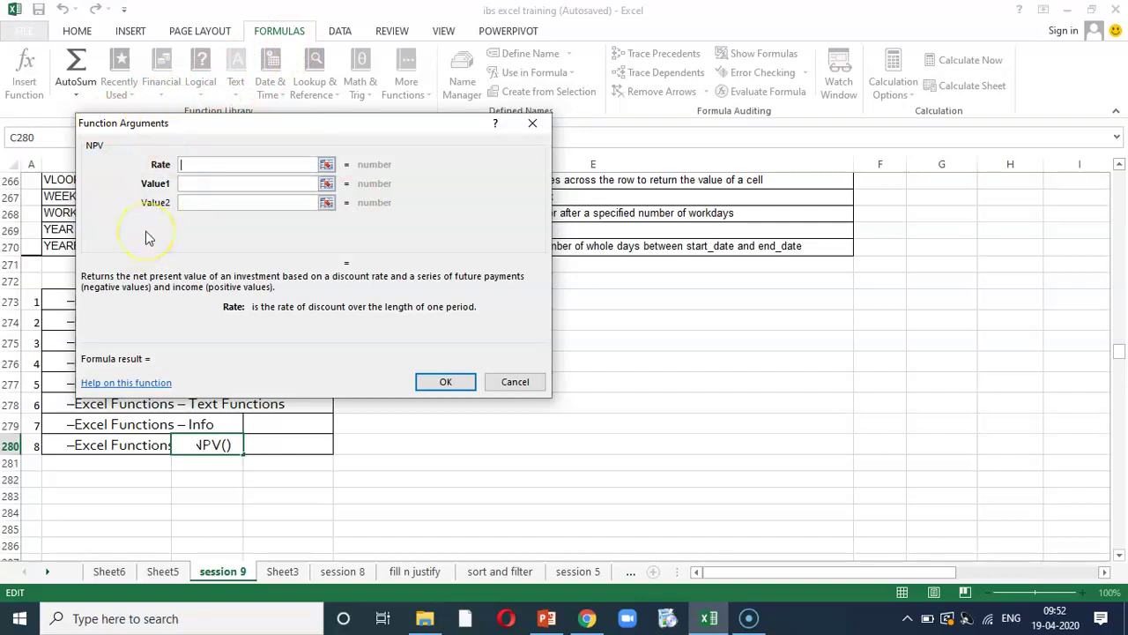
{"action": "left_click", "coordinate": [533, 123]}
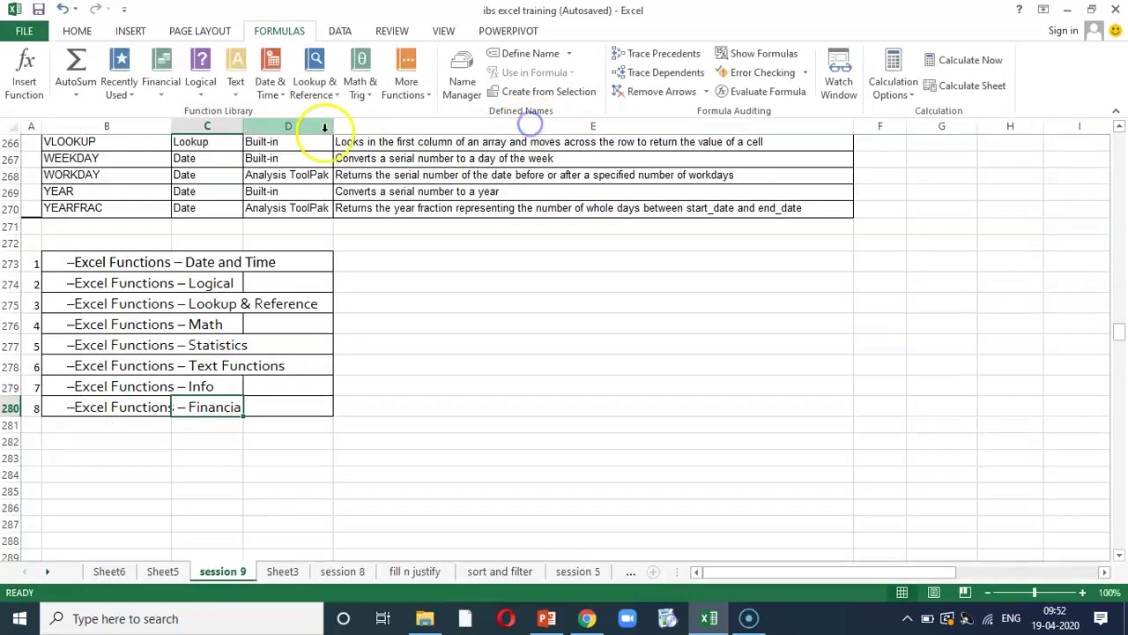
{"action": "left_click", "coordinate": [200, 88]}
{"action": "left_click", "coordinate": [221, 113]}
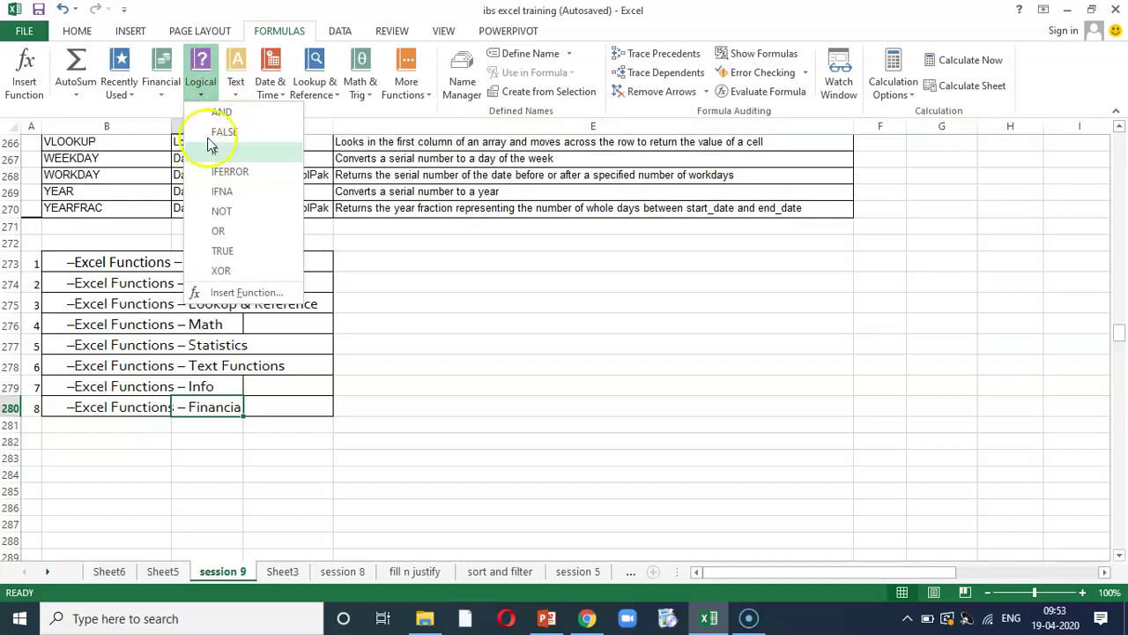
{"action": "left_click", "coordinate": [238, 86]}
{"action": "left_click", "coordinate": [239, 88]}
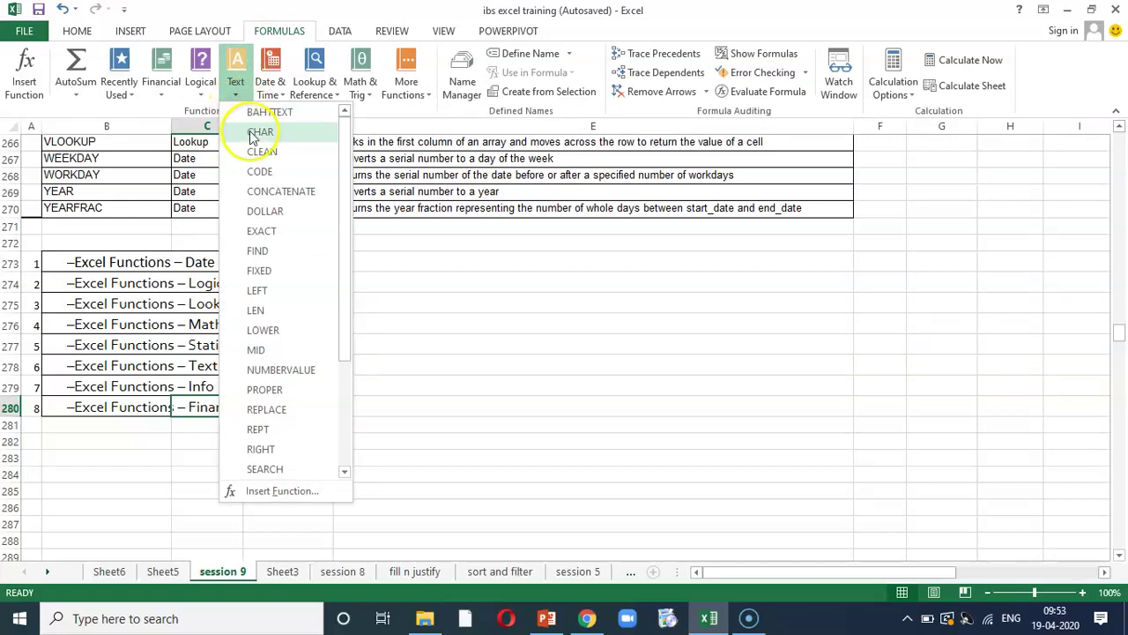
{"action": "left_click", "coordinate": [270, 196]}
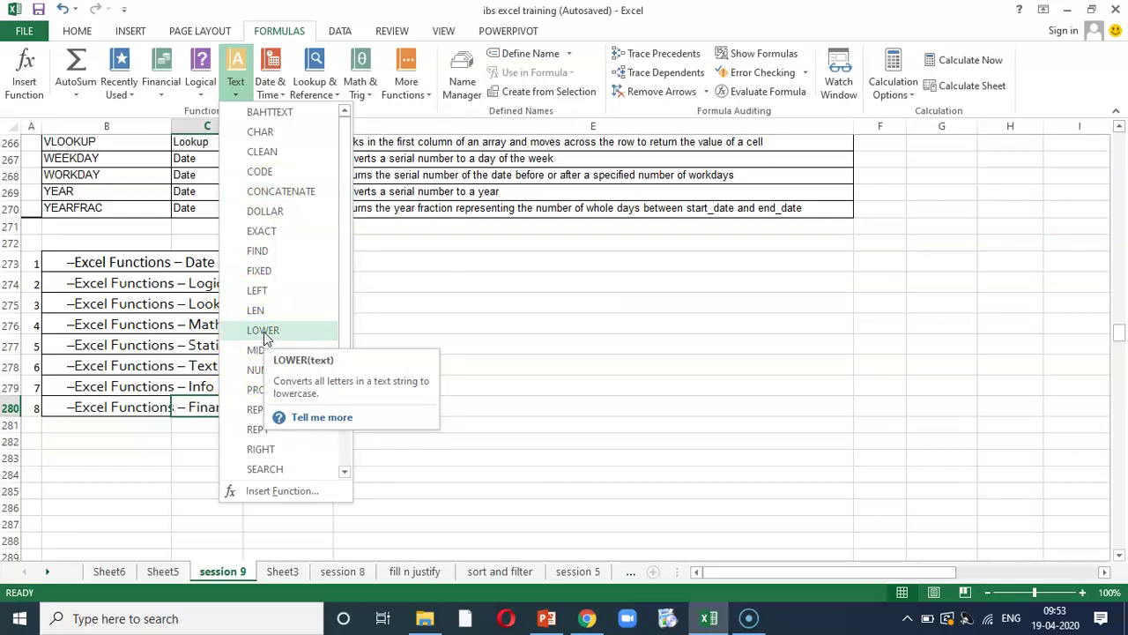
{"action": "left_click", "coordinate": [465, 269]}
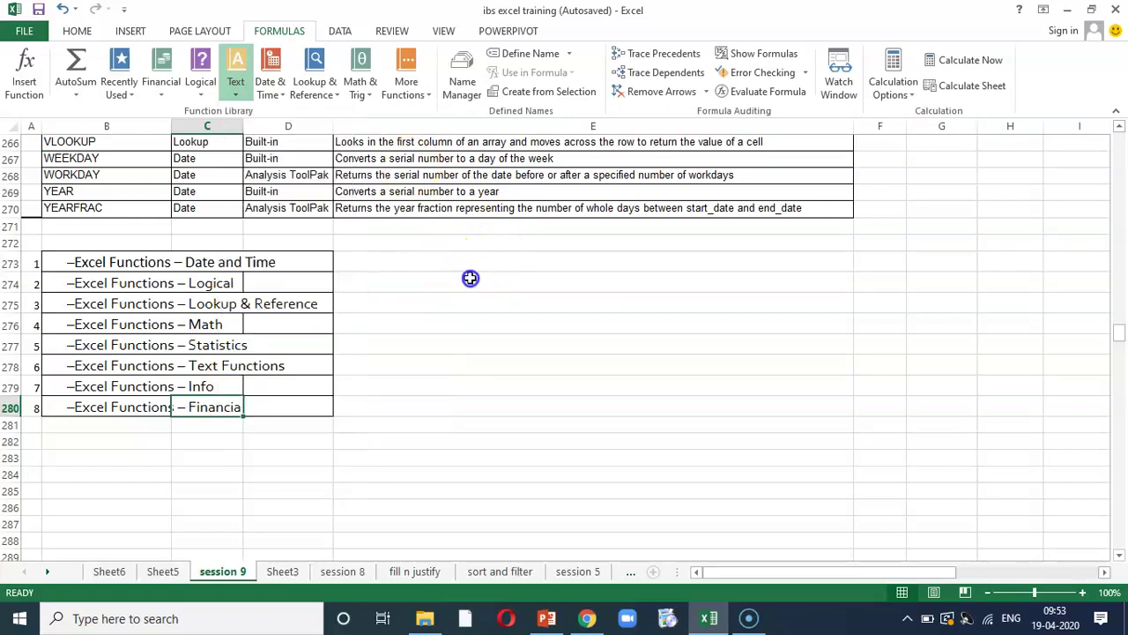
{"action": "left_click", "coordinate": [279, 92]}
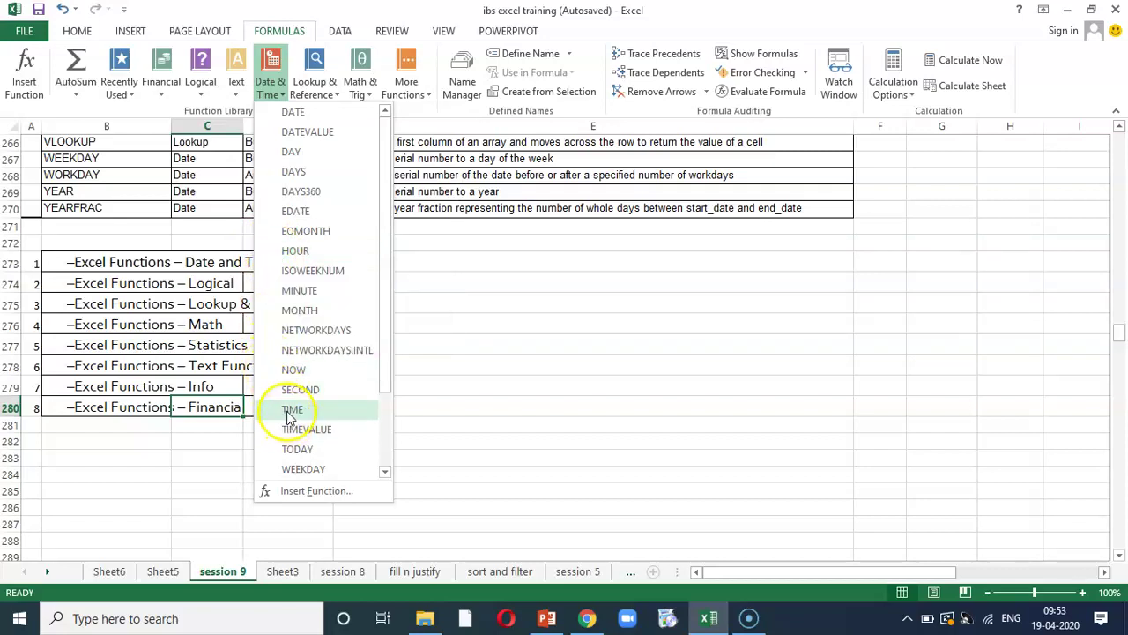
{"action": "left_click", "coordinate": [504, 357]}
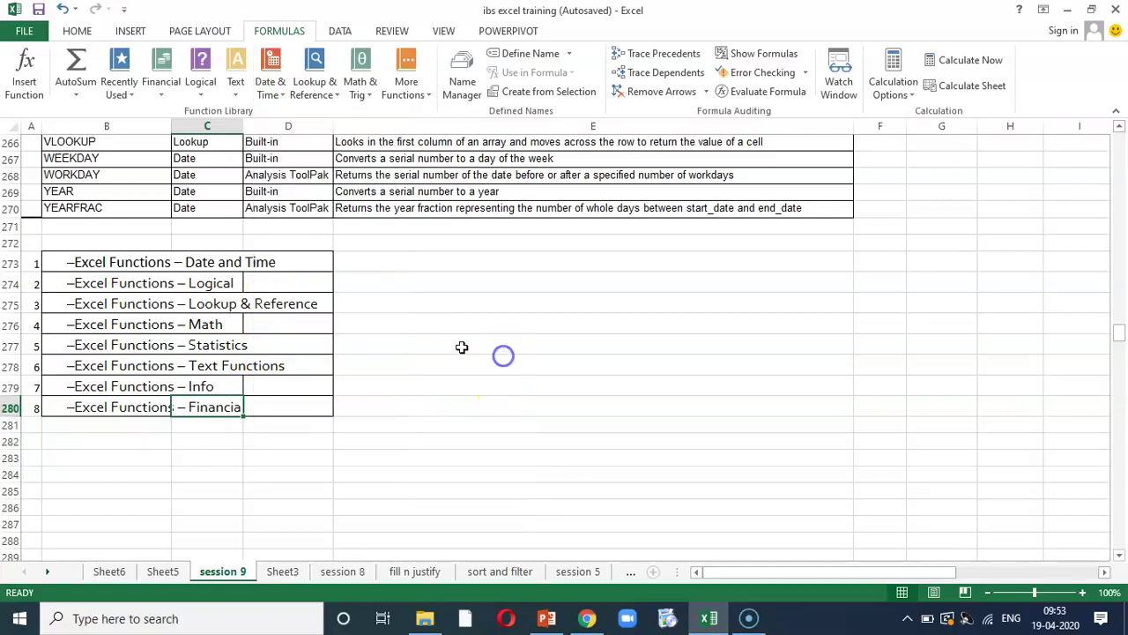
{"action": "left_click", "coordinate": [331, 94]}
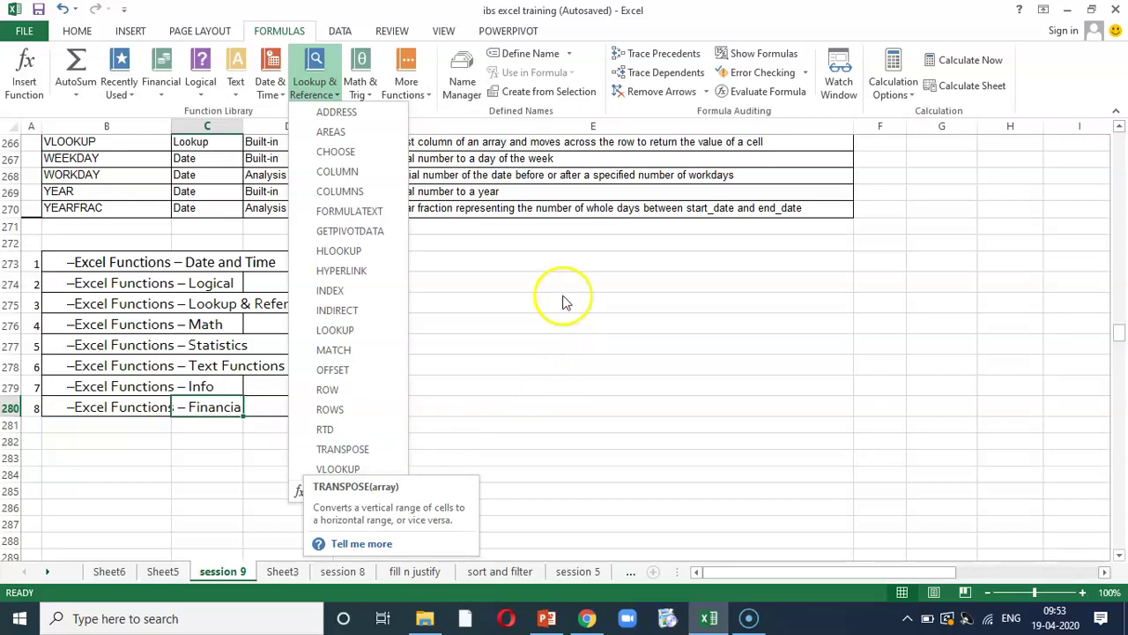
{"action": "left_click", "coordinate": [358, 74]}
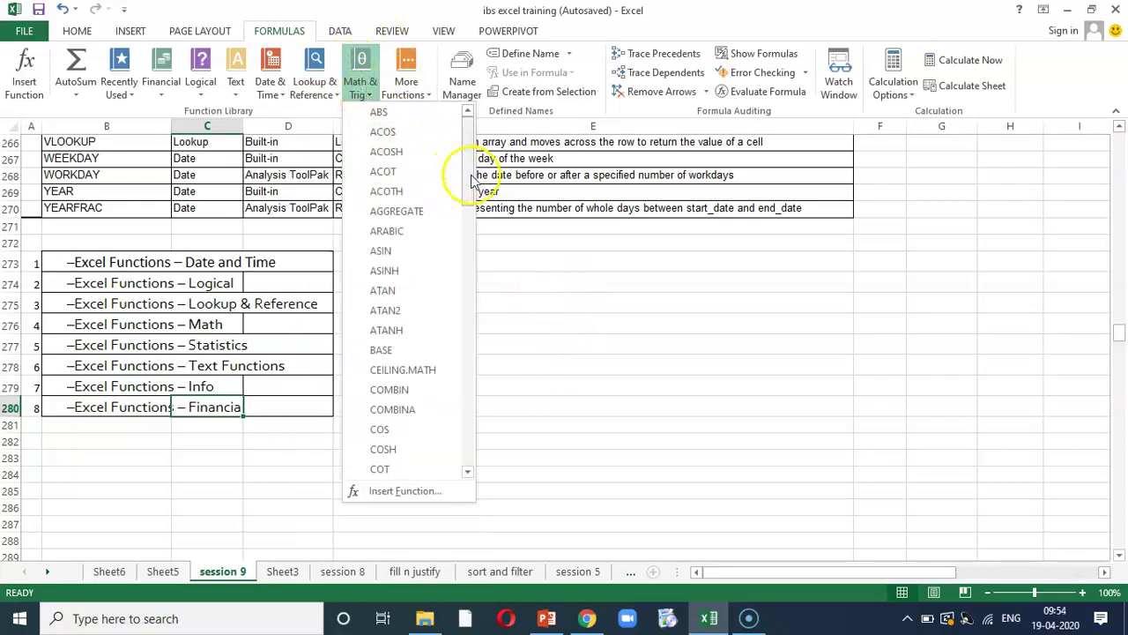
{"action": "left_click_drag", "start_coordinate": [464, 176], "coordinate": [459, 281]}
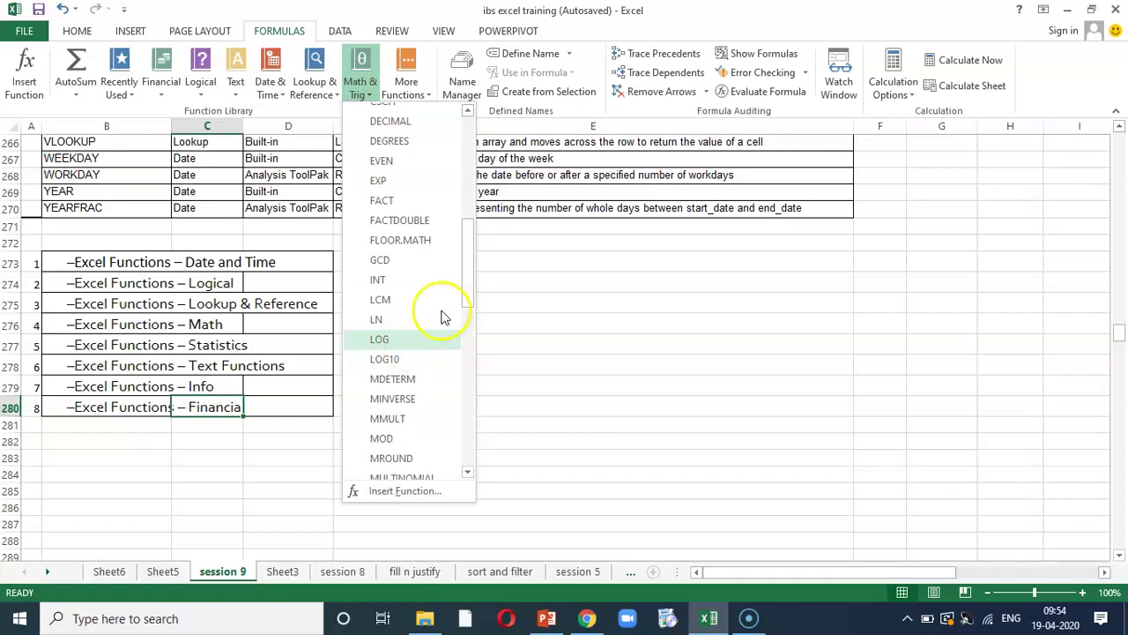
{"action": "left_click_drag", "start_coordinate": [470, 255], "coordinate": [472, 321]}
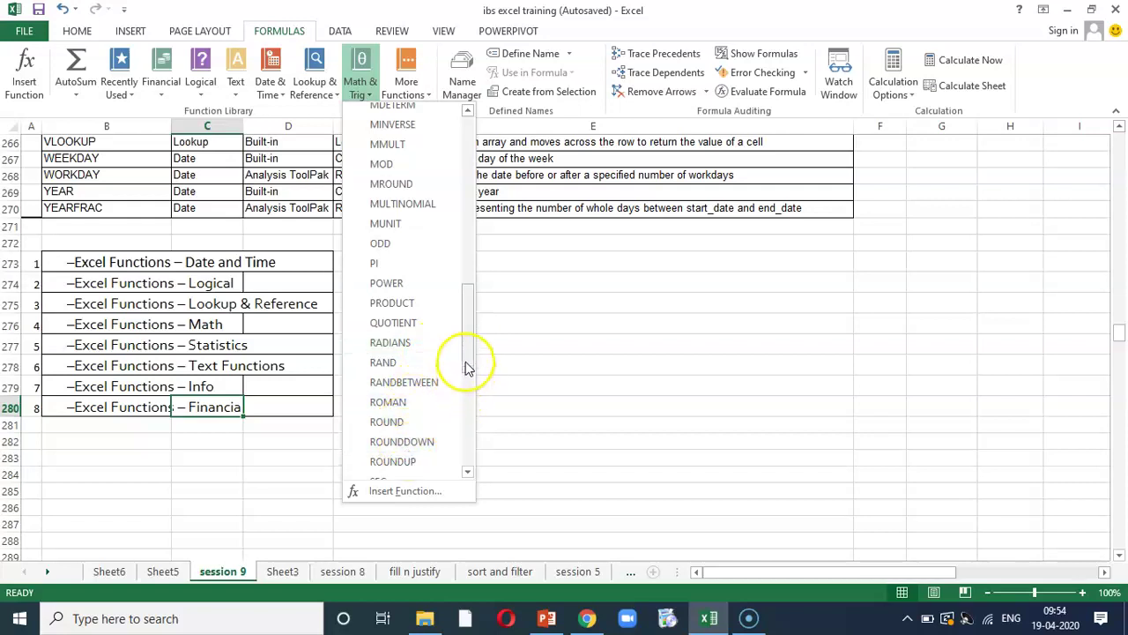
{"action": "left_click_drag", "start_coordinate": [467, 365], "coordinate": [467, 370]}
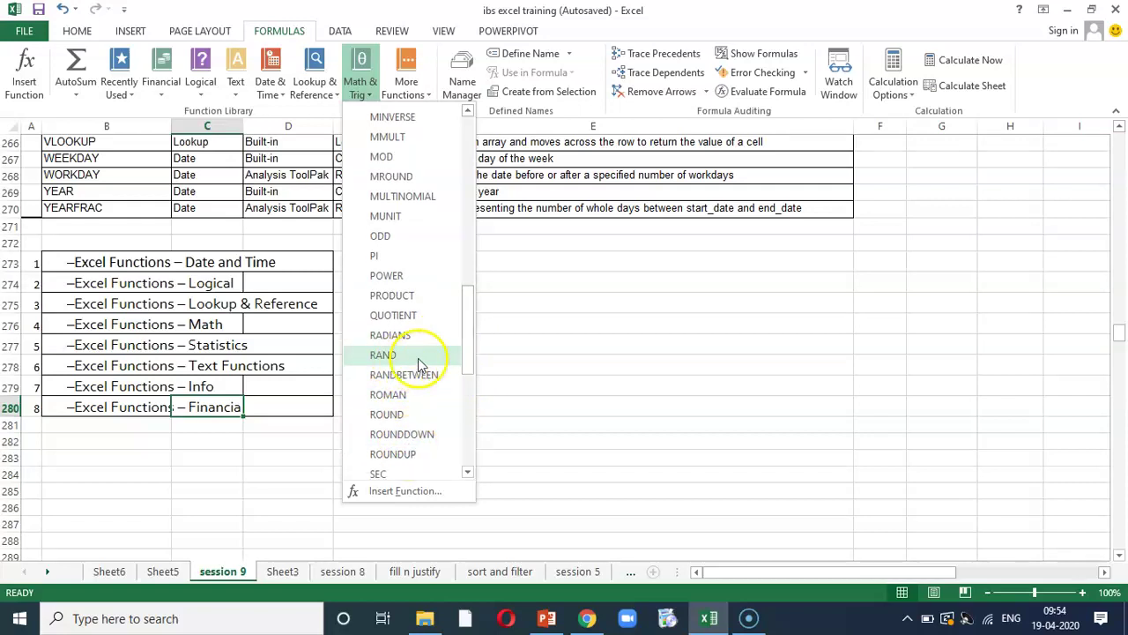
{"action": "left_click", "coordinate": [543, 325]}
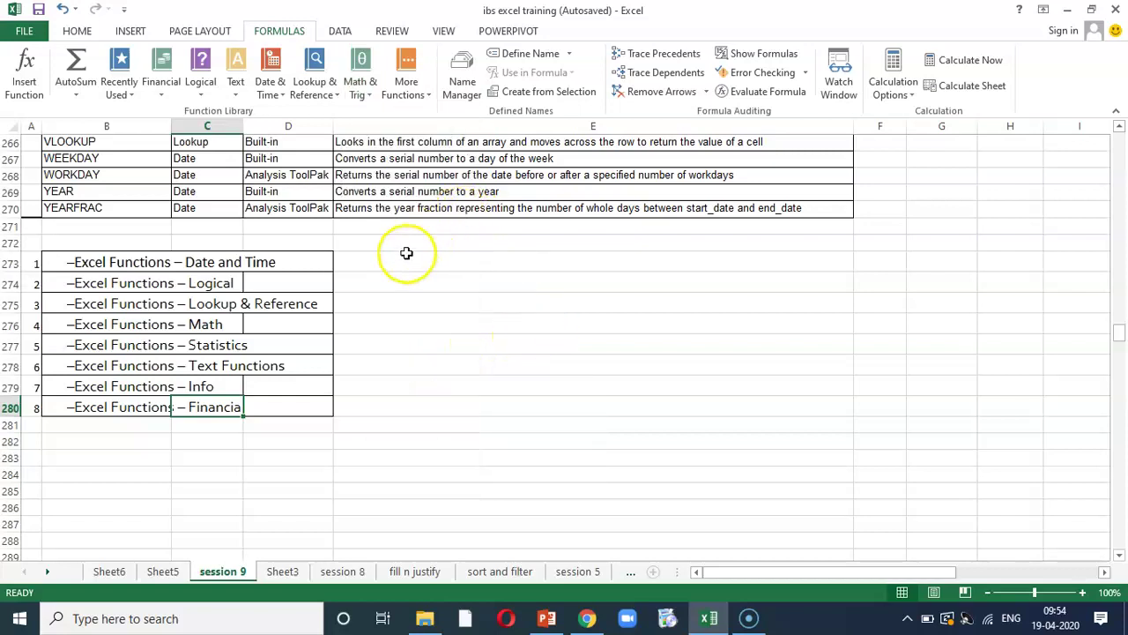
Preview the More Functions categories on the Formulas ribbon, including the Compatibility functions
{"action": "left_click", "coordinate": [428, 95]}
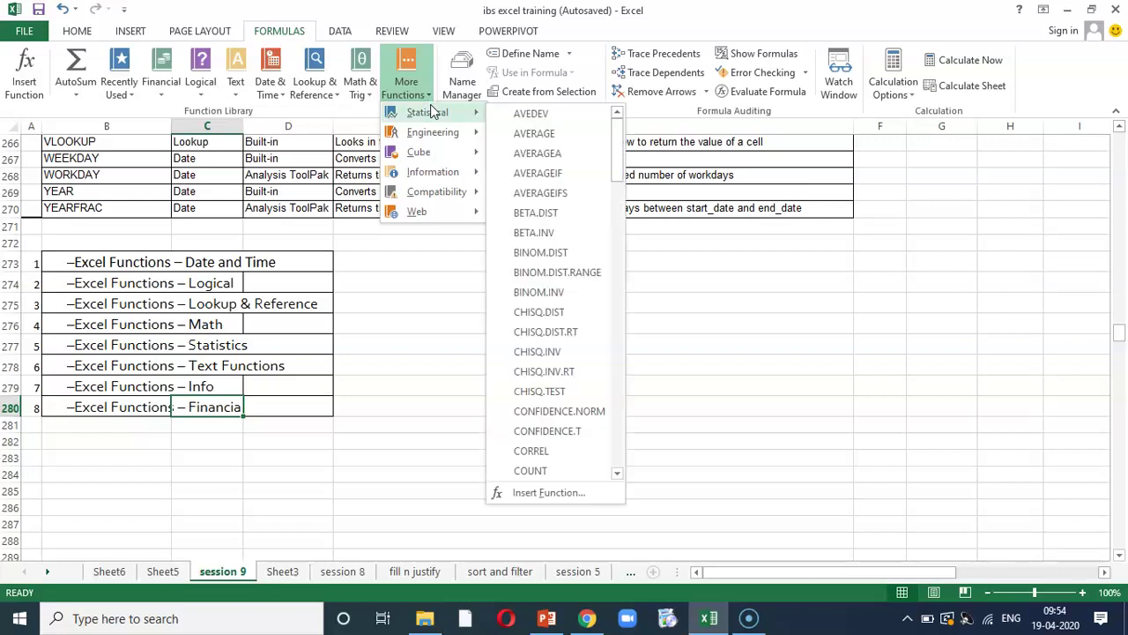
{"action": "mouse_move", "coordinate": [432, 132]}
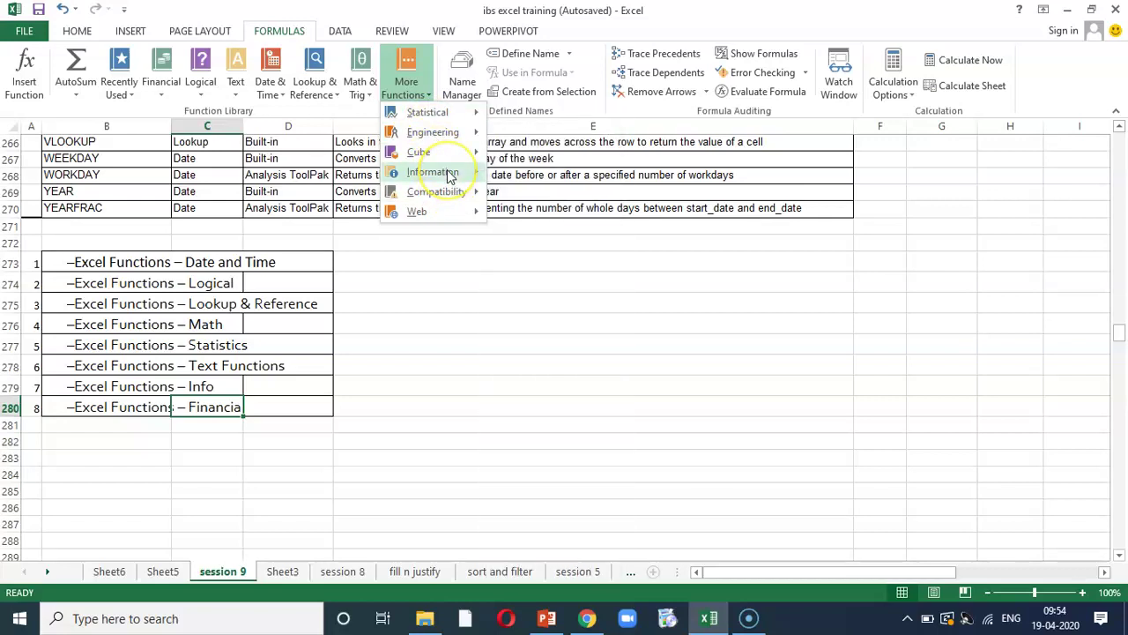
{"action": "mouse_move", "coordinate": [450, 176]}
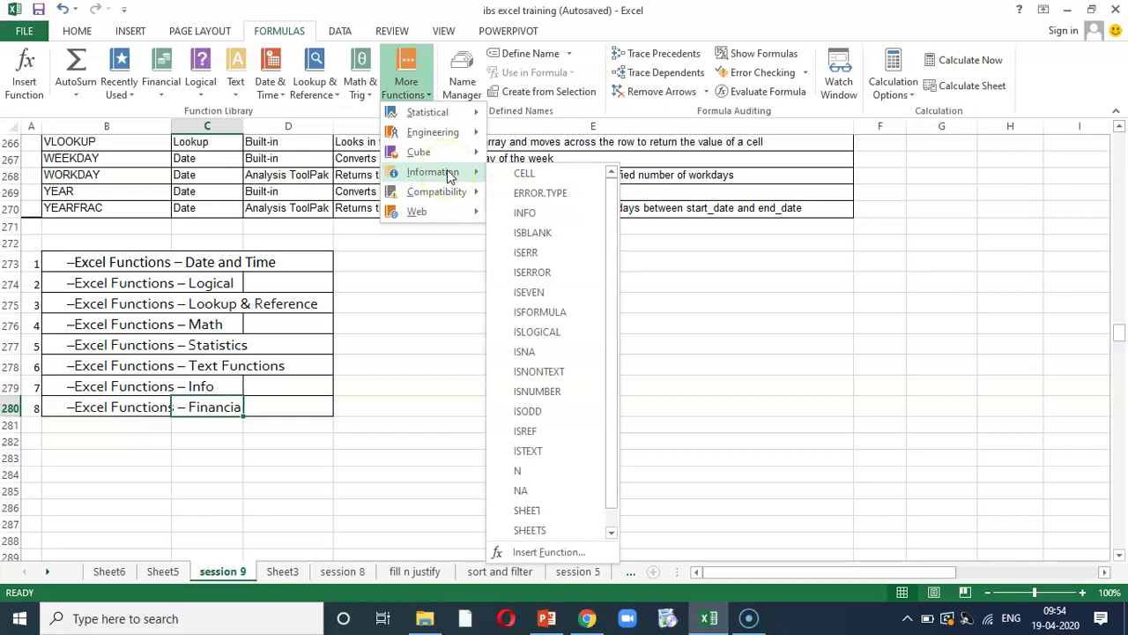
{"action": "left_click", "coordinate": [447, 192]}
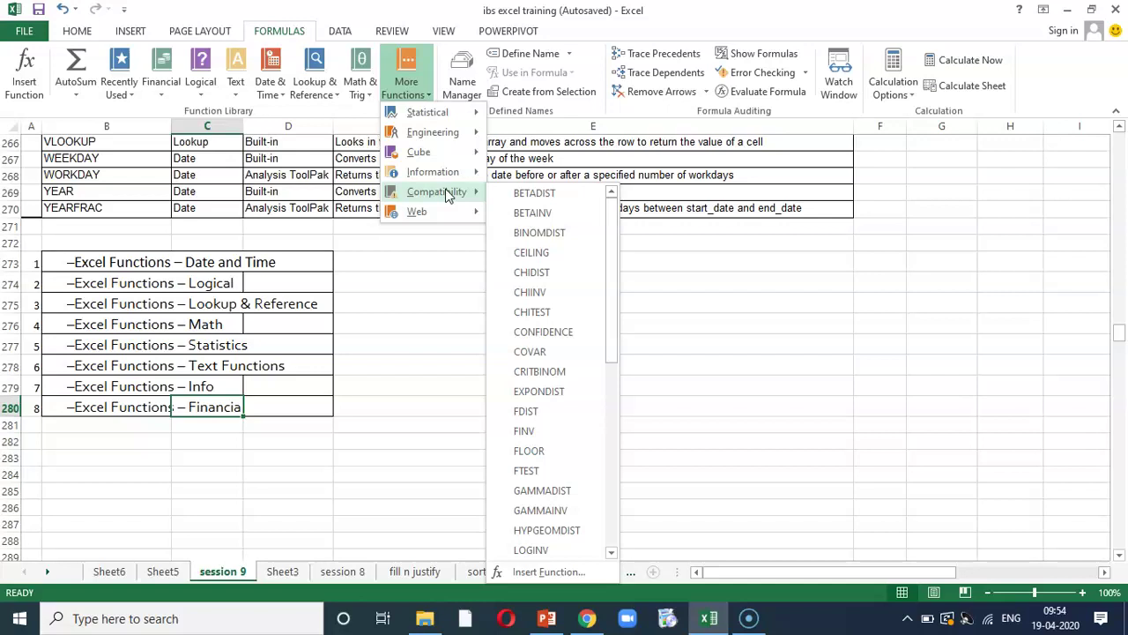
Close the function menu and show the Thank you slide, slide 16, in PowerPoint
{"action": "left_click", "coordinate": [406, 303]}
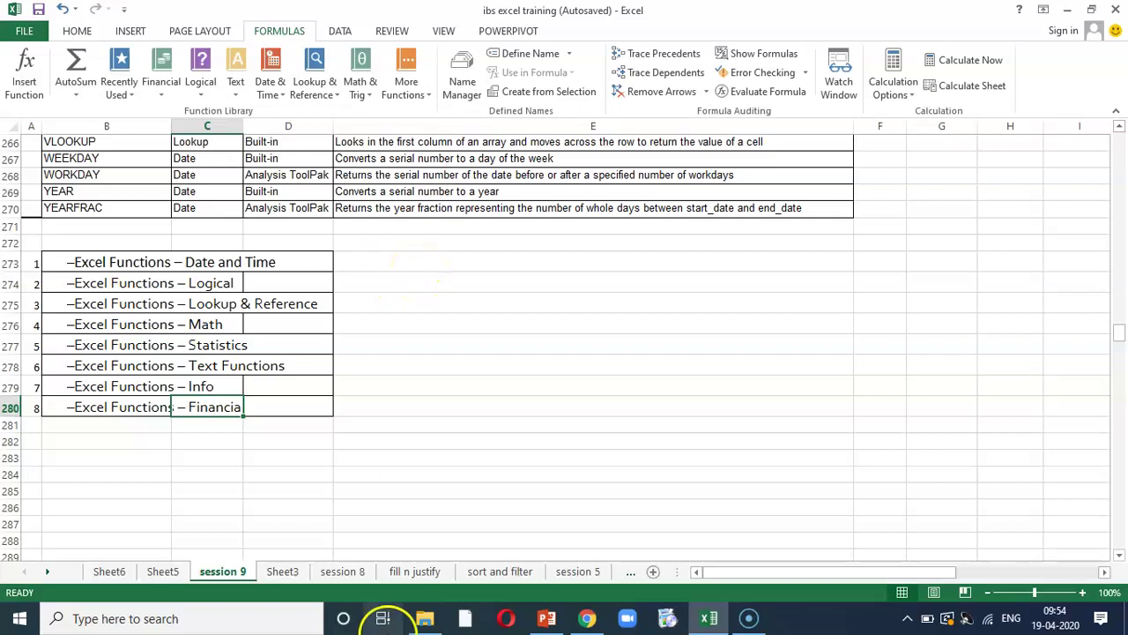
{"action": "left_click", "coordinate": [547, 619]}
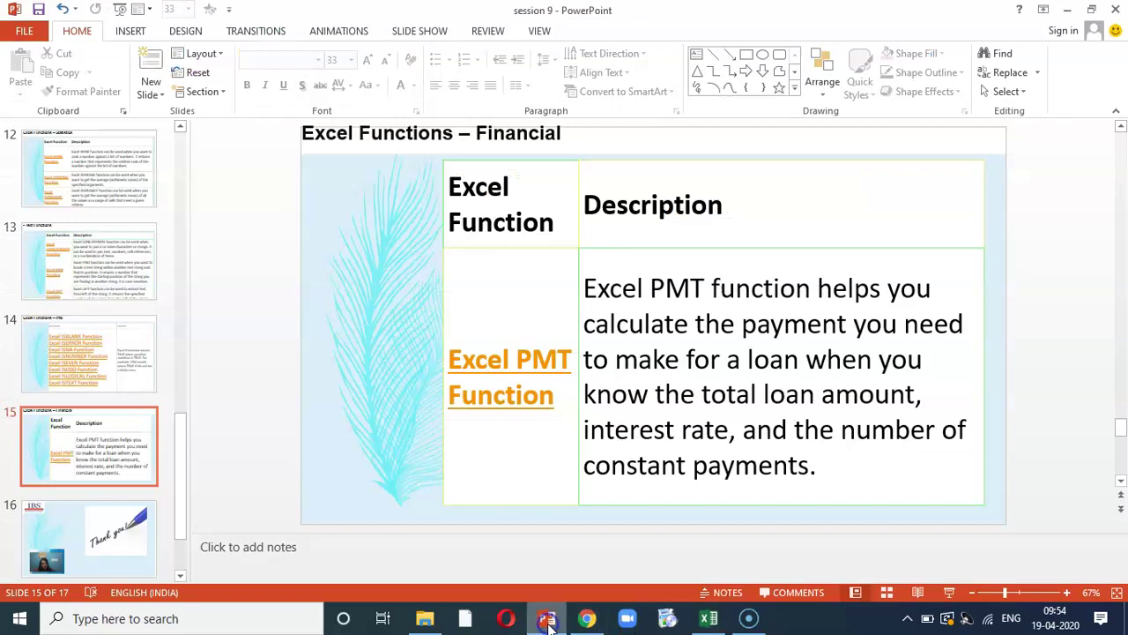
{"action": "left_click", "coordinate": [106, 547]}
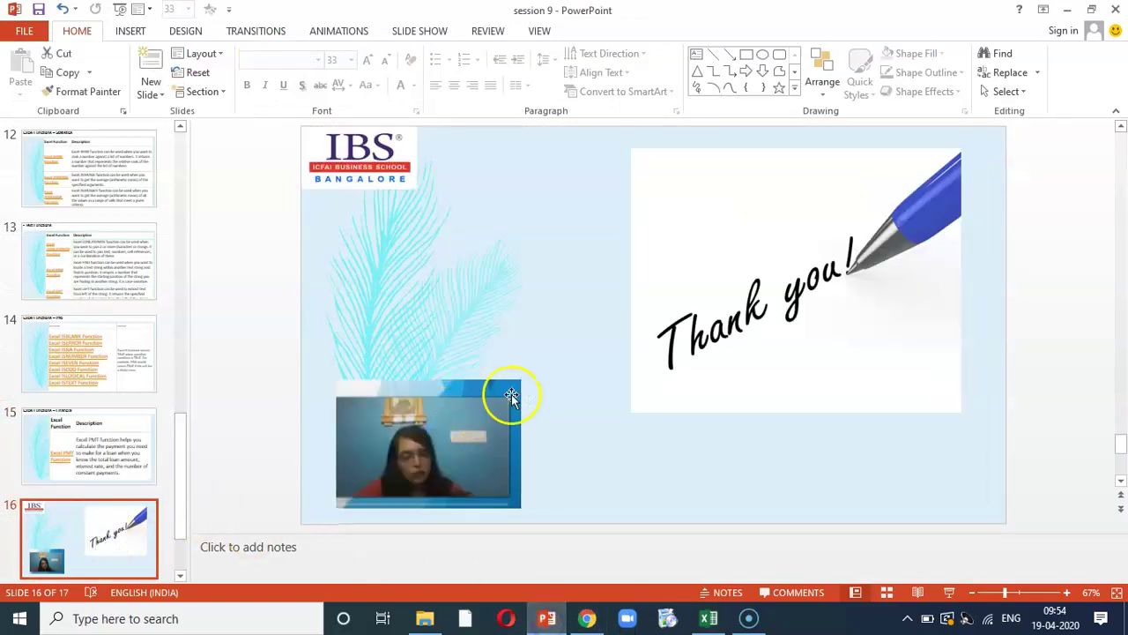